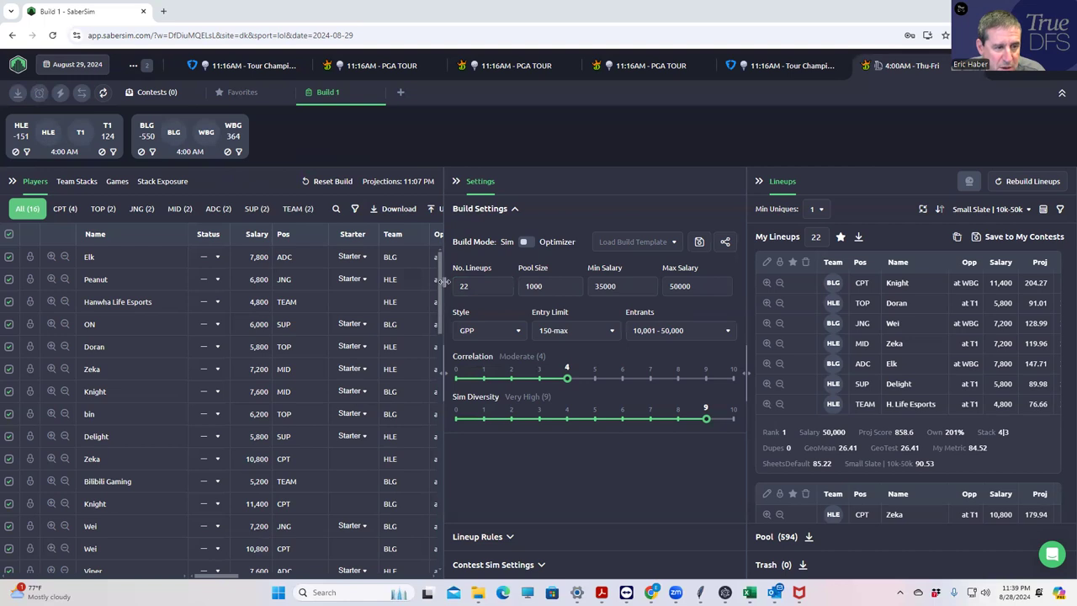
Widen and scroll the player table to show opponent, projection, value and ownership columns for all 16 players
left_click_drag(444, 283, 589, 283)
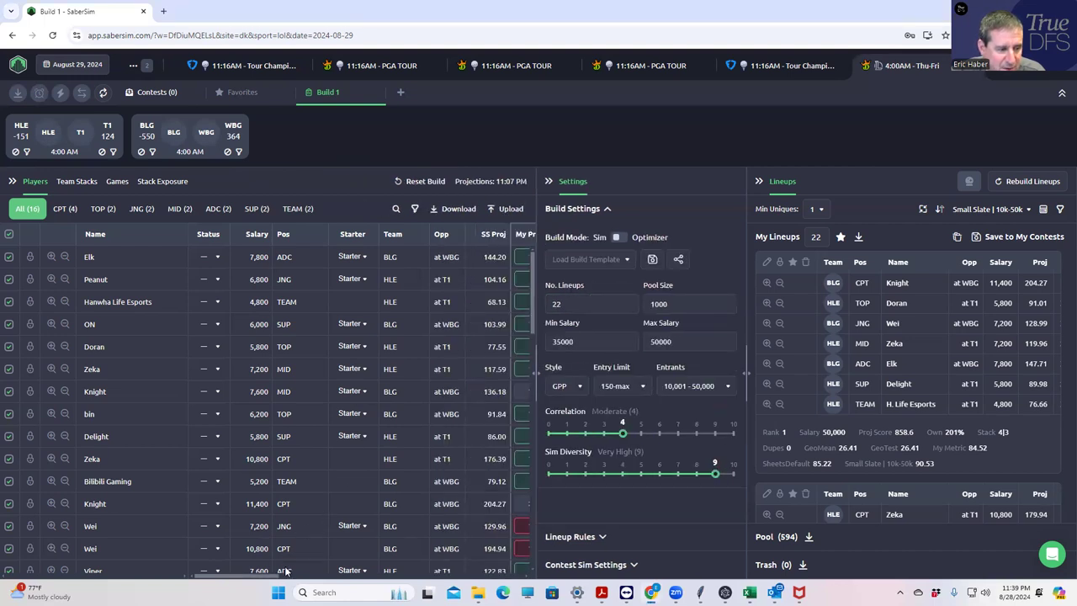
left_click_drag(252, 577, 299, 571)
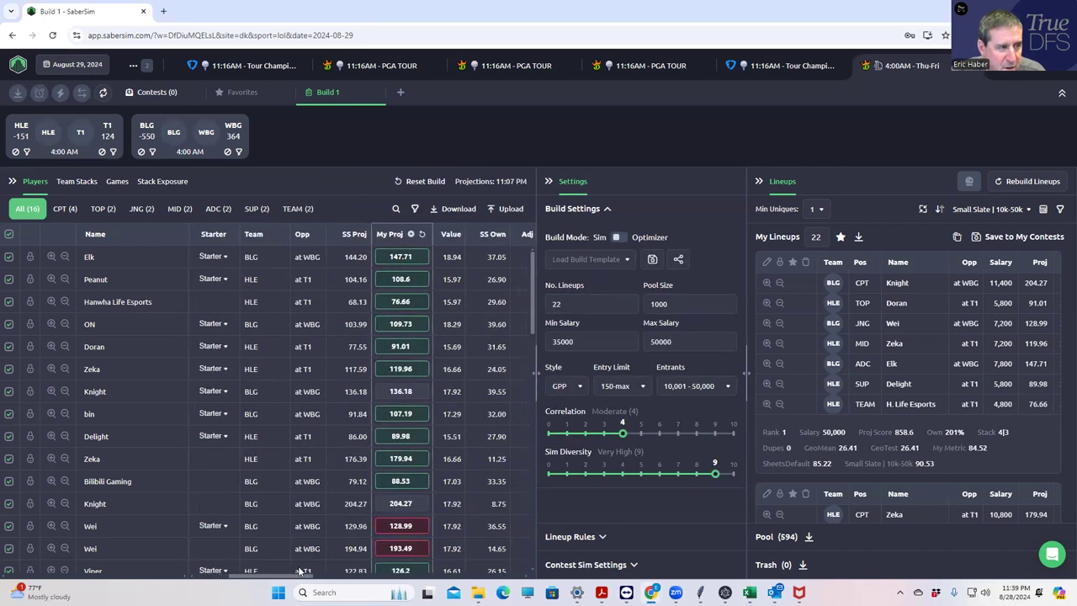
left_click(99, 214)
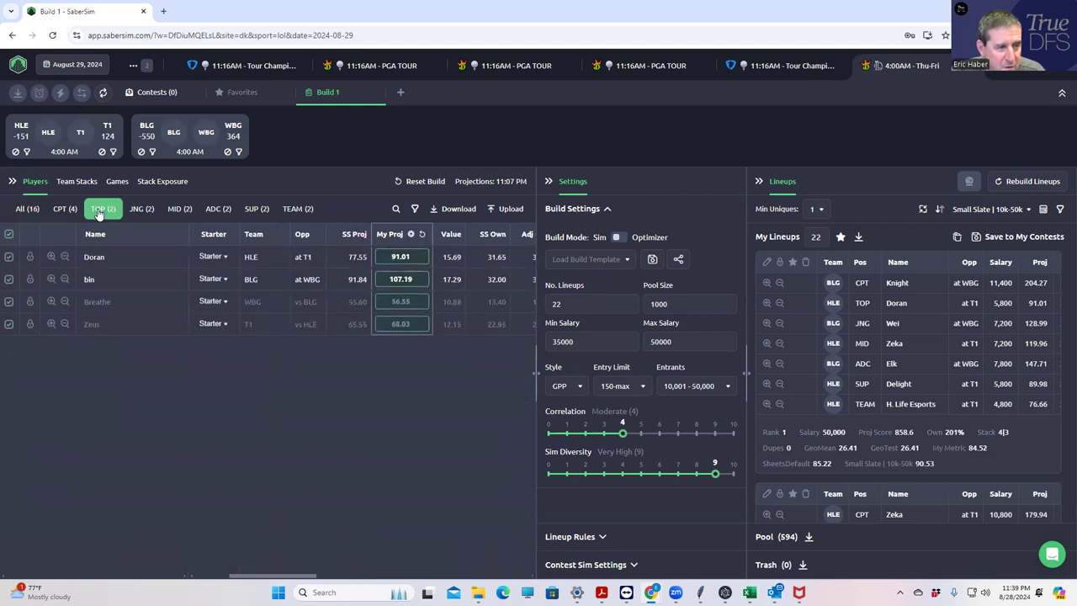
left_click(28, 210)
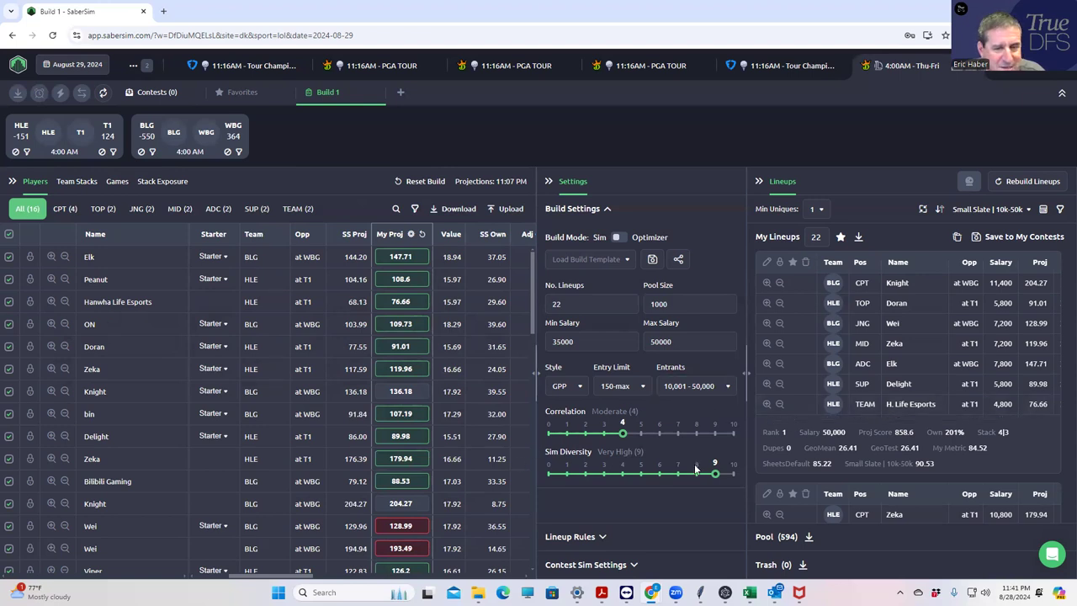
Filter Team Stacks to 4-stacks: HLE in 12 lineups (54.5%), BLG in 10 (45.5%)
left_click(75, 182)
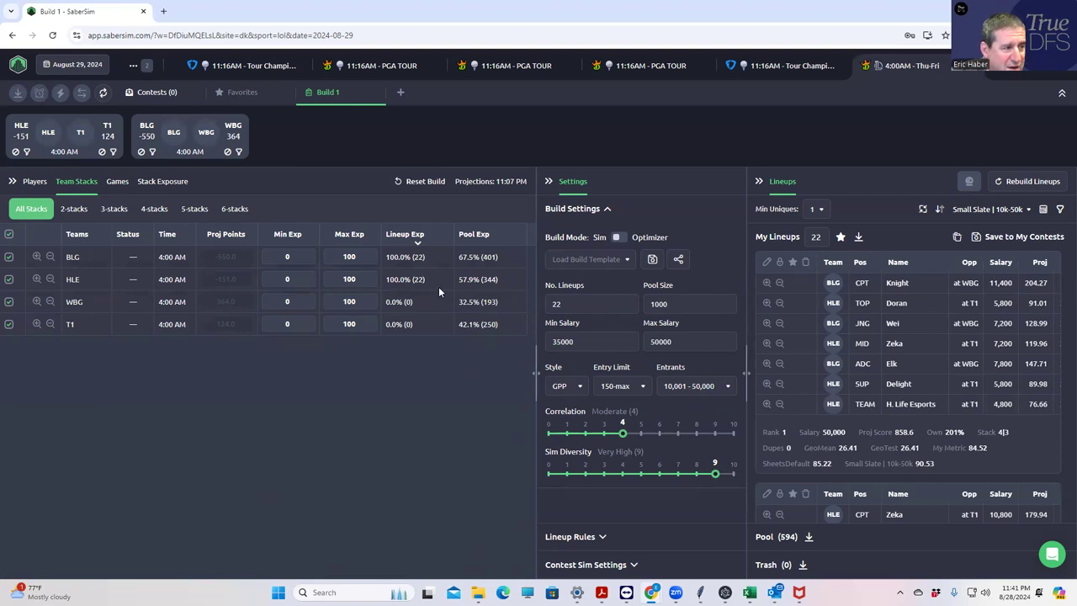
left_click(169, 181)
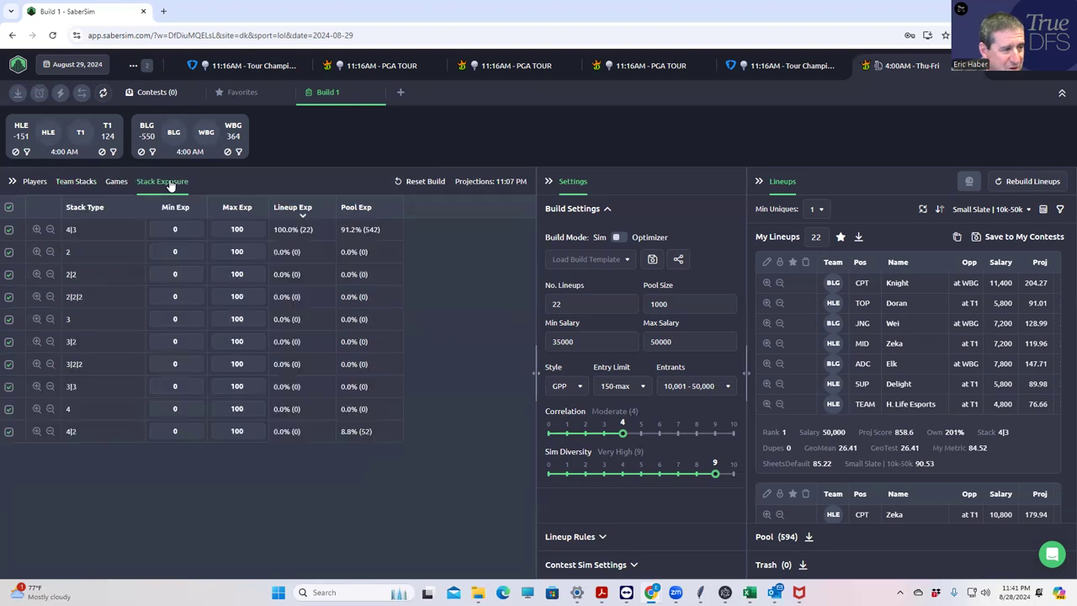
left_click(89, 186)
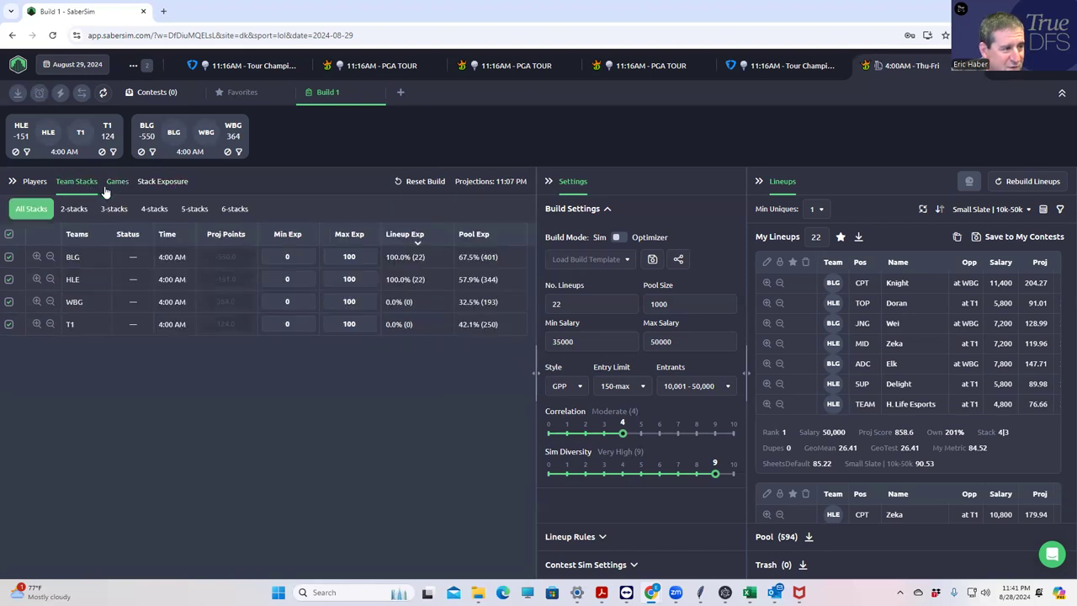
left_click(160, 211)
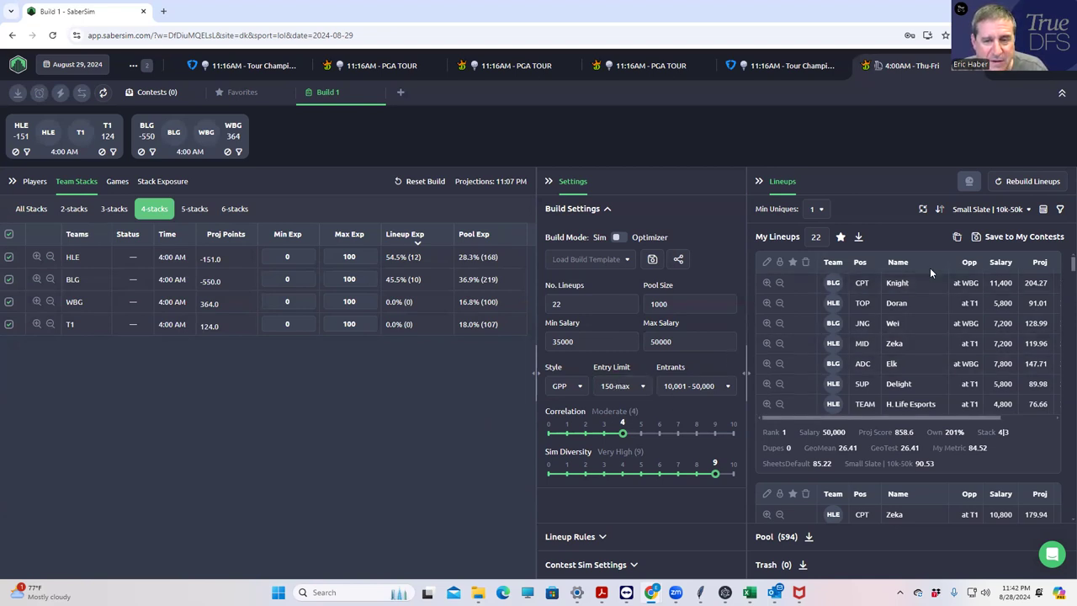
Start saving the 22 lineups and upload the 7:27 AM DKEntries file from Downloads
left_click(977, 239)
left_click(497, 217)
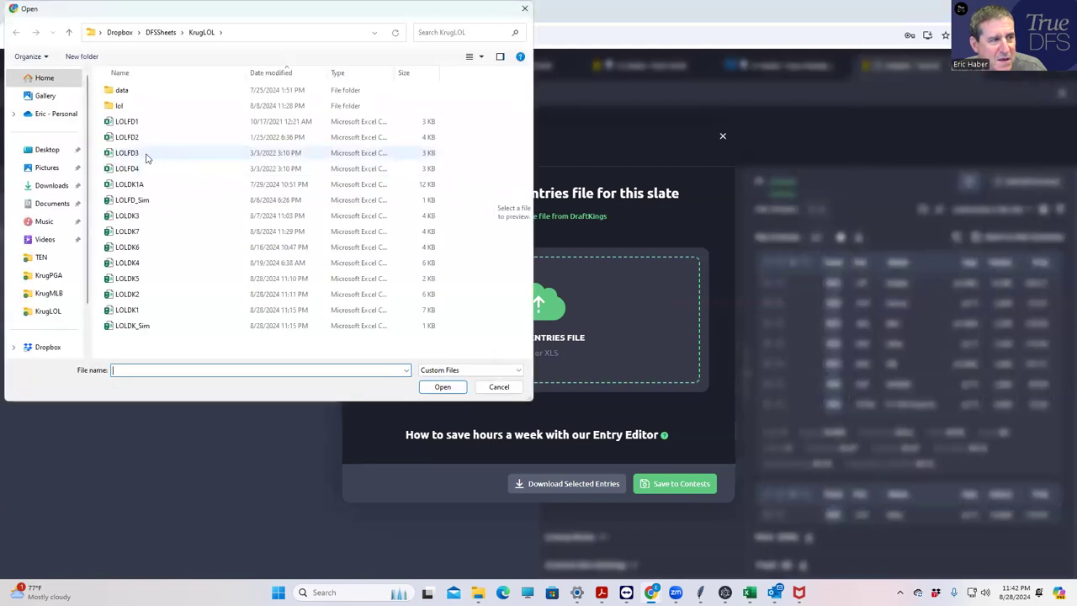
left_click(47, 186)
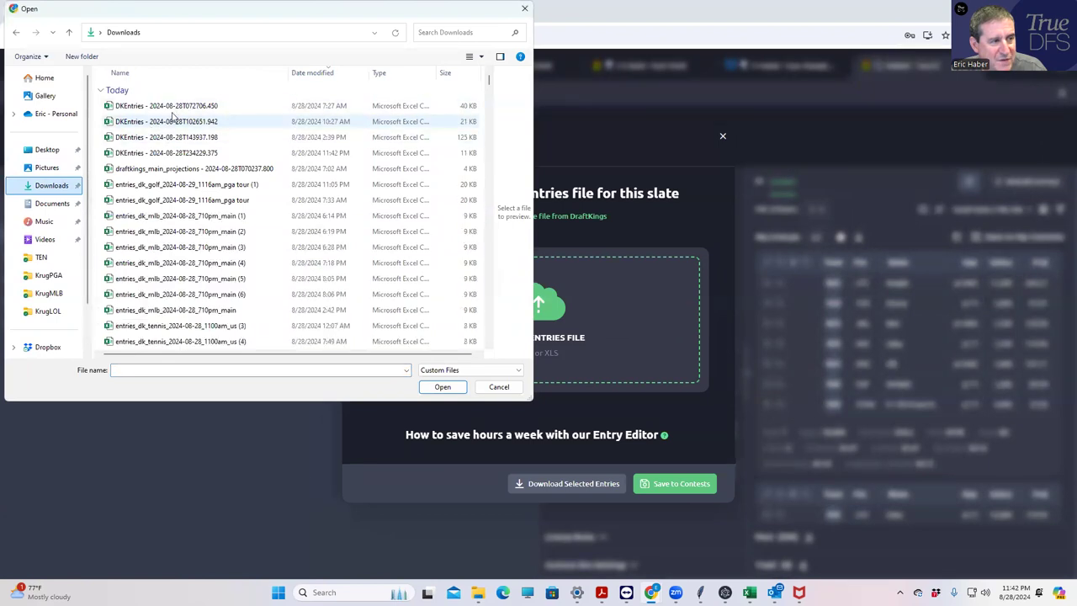
left_click(176, 107)
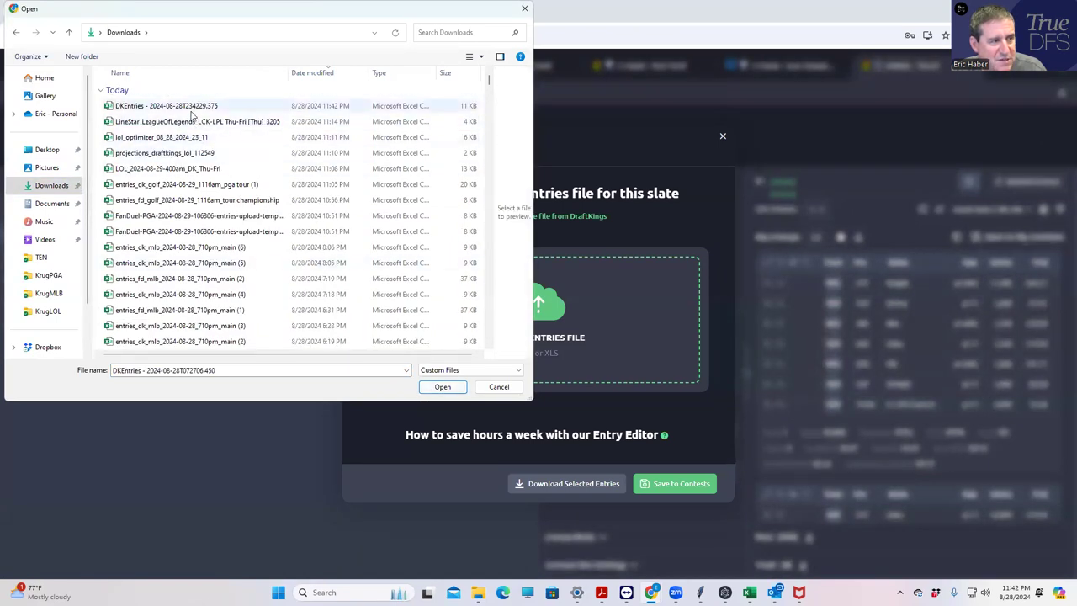
left_click(441, 386)
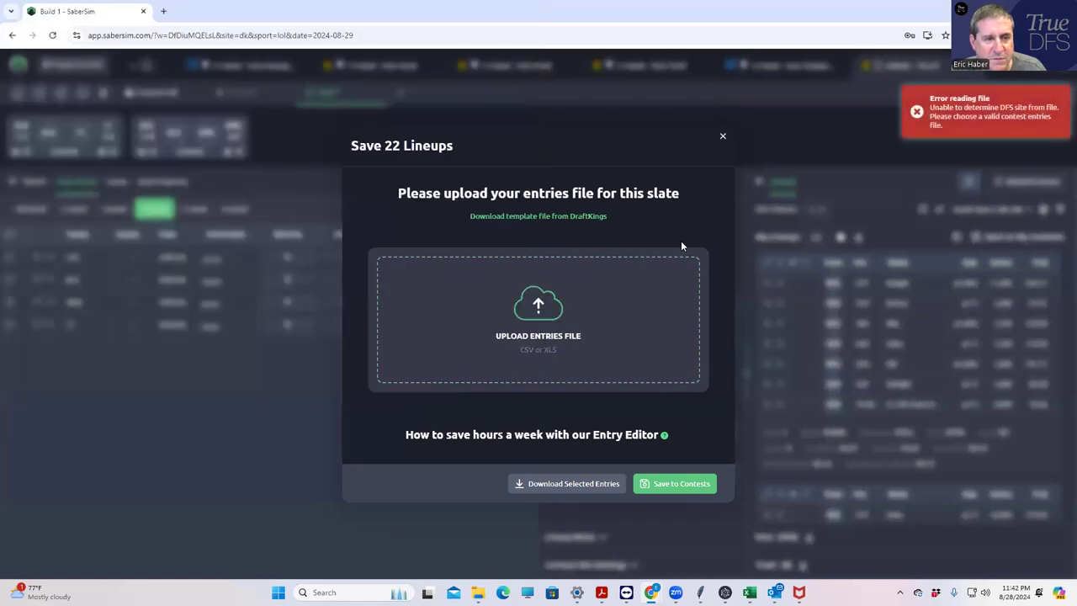
Upload the newest 11:42 PM DKEntries file, listing Shock Blast (23 entries) and Power Gauntlet (1 entry)
left_click(531, 217)
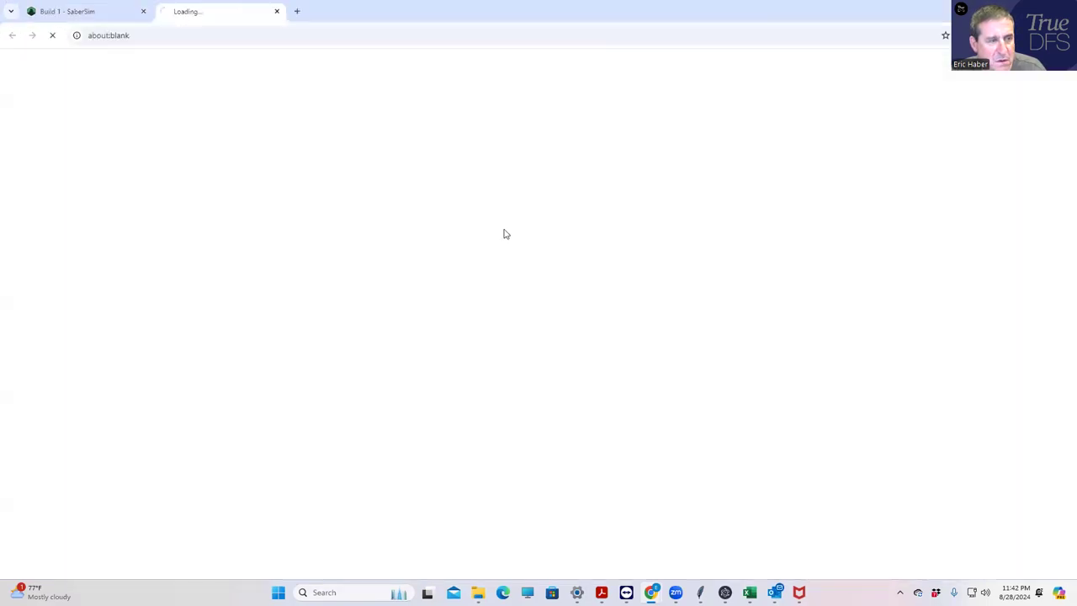
left_click(537, 307)
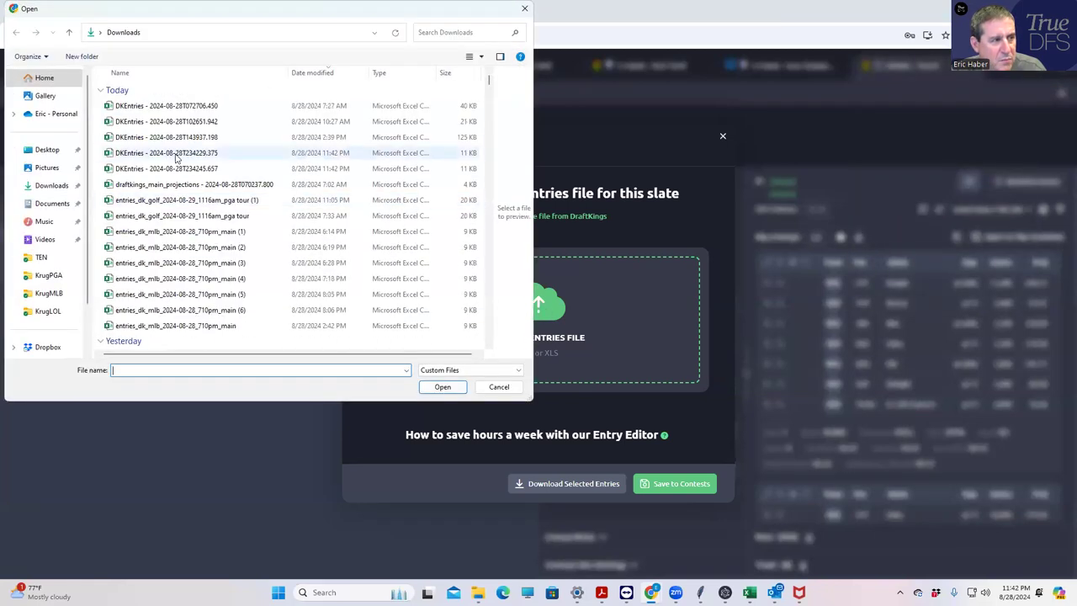
left_click(183, 108)
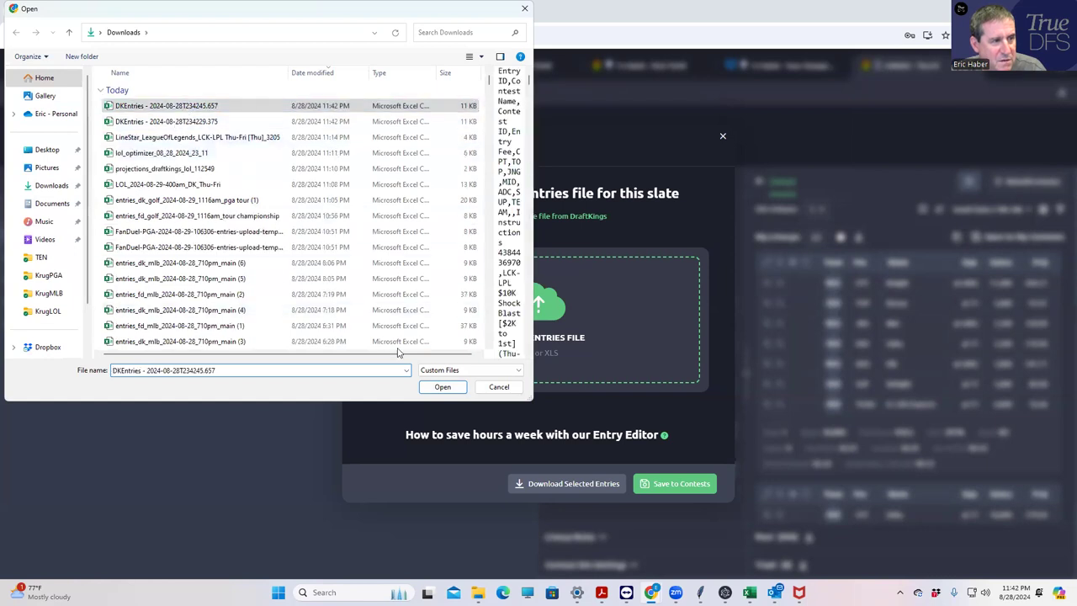
left_click(437, 386)
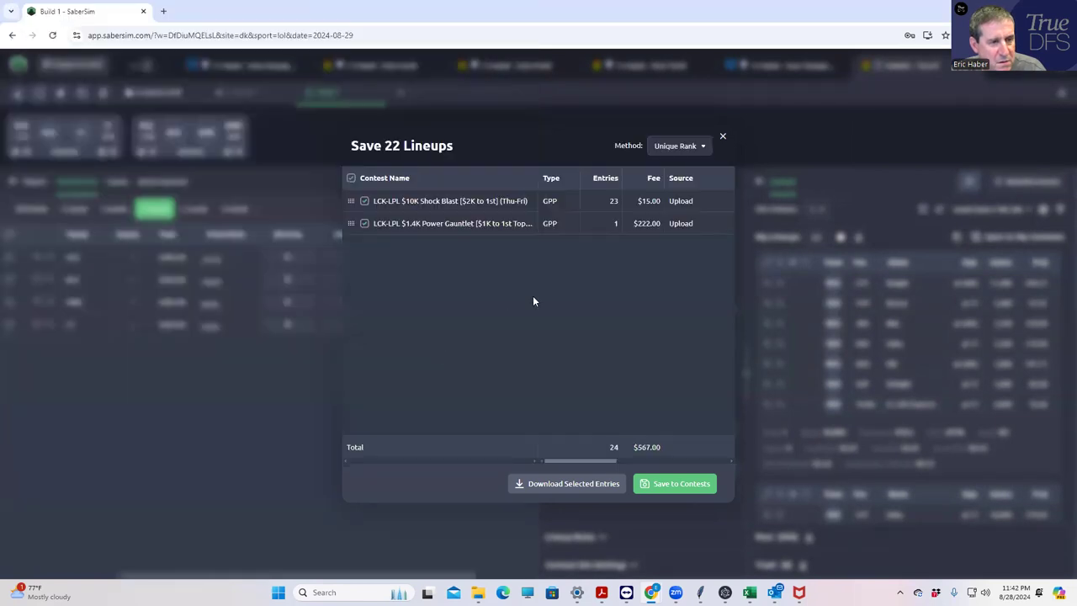
Add contest sims for all uploaded contests and close the Save Lineups window
right_click(447, 201)
left_click(498, 231)
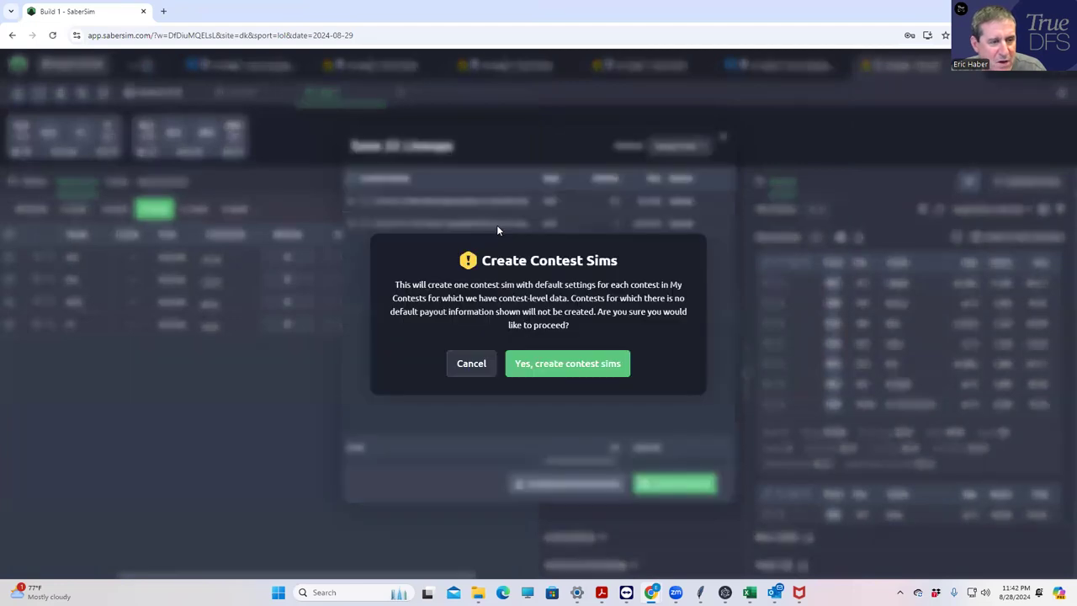
left_click(553, 362)
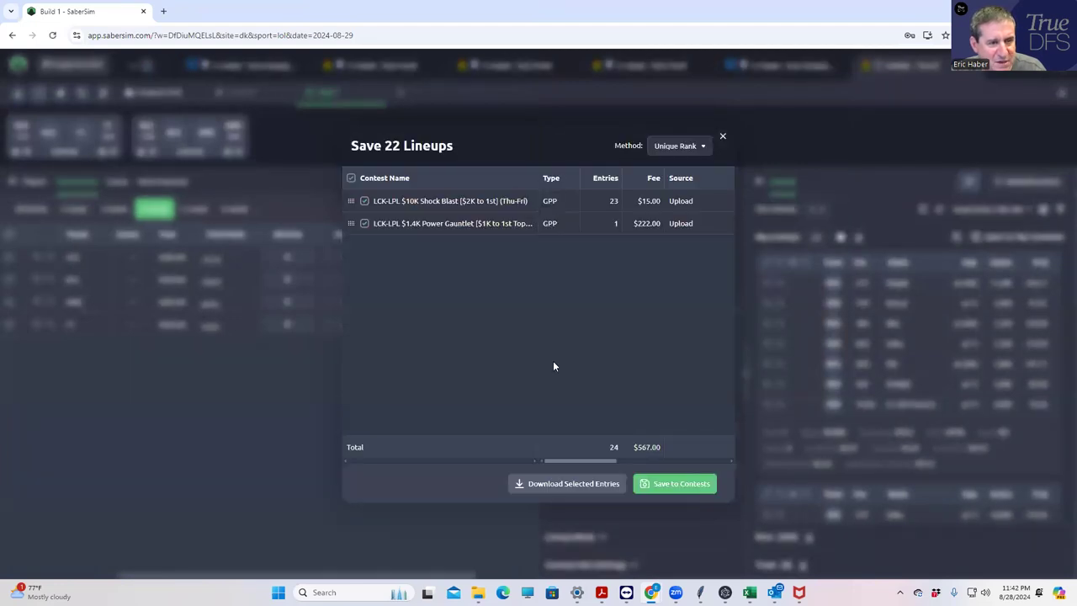
left_click(722, 136)
Set the Shock Blast contest sim's field lineups to Build 1 and save the settings
left_click(632, 564)
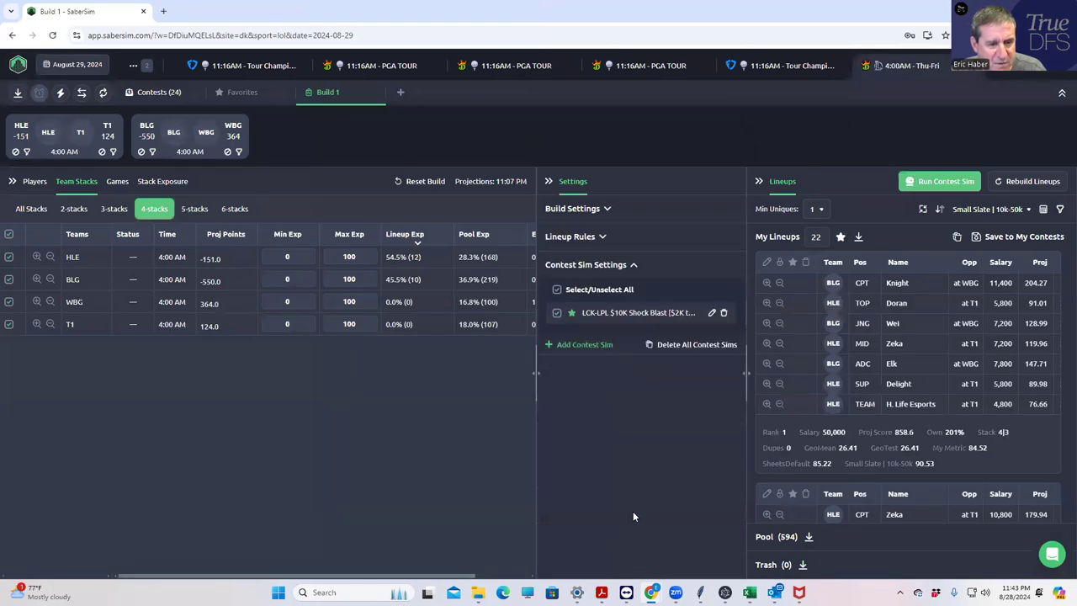
left_click(711, 313)
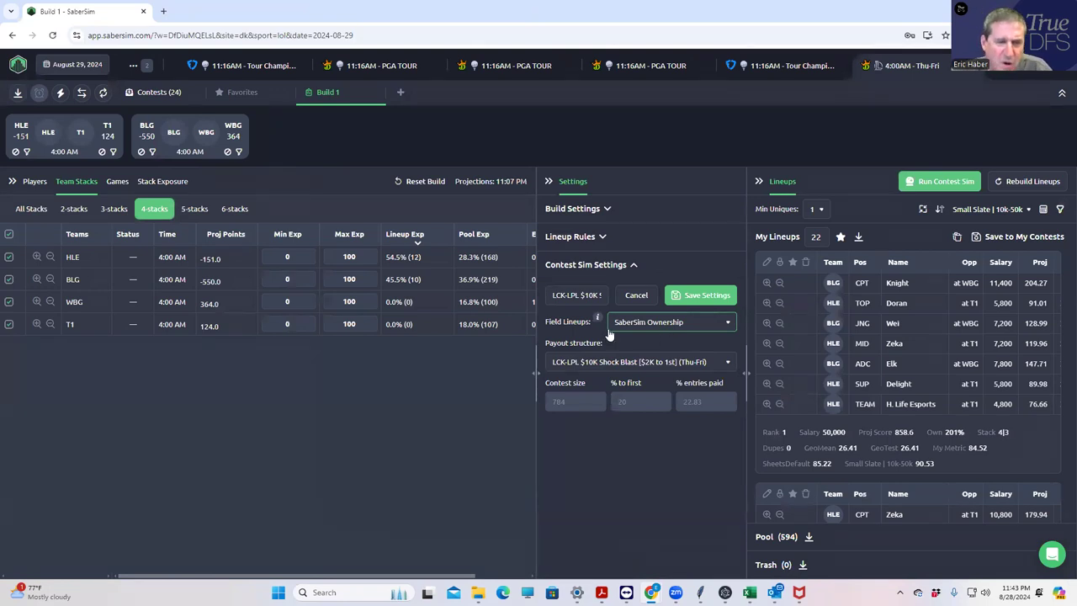
left_click(647, 323)
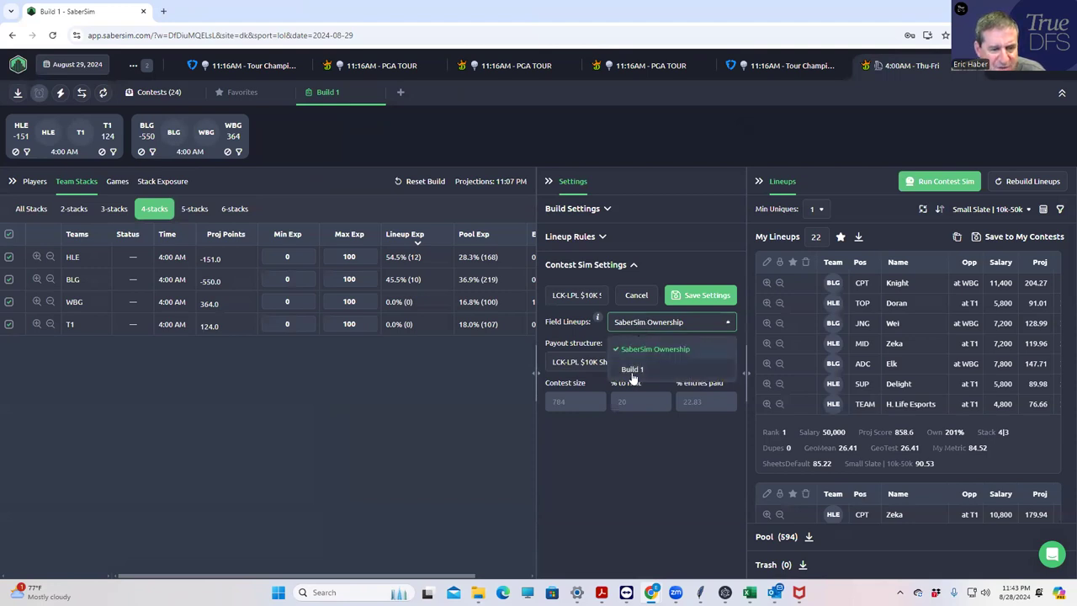
left_click(633, 370)
left_click(698, 295)
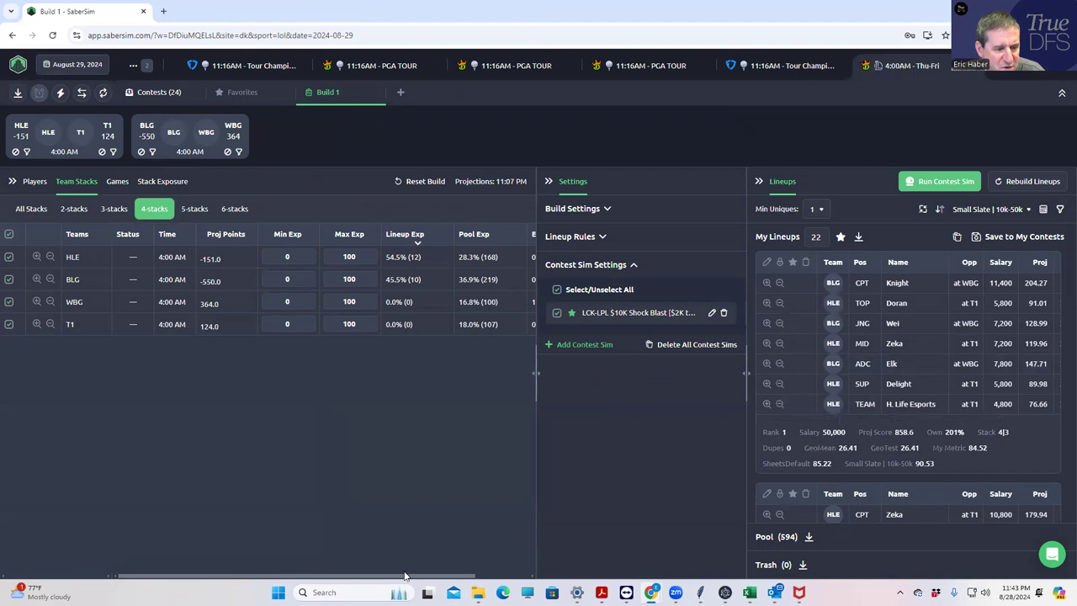
left_click_drag(404, 576, 473, 568)
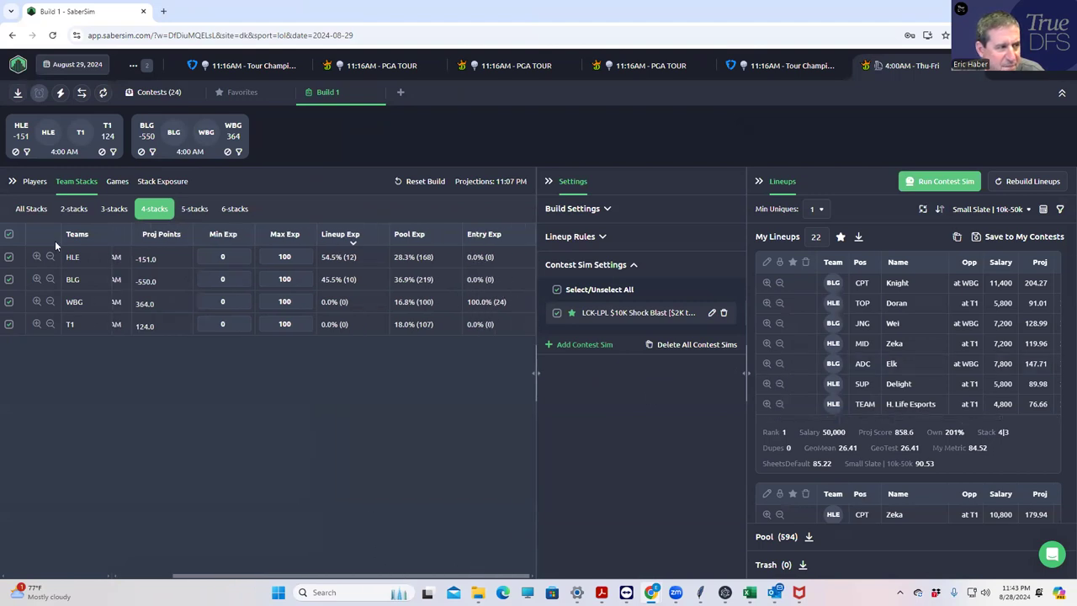
left_click(27, 185)
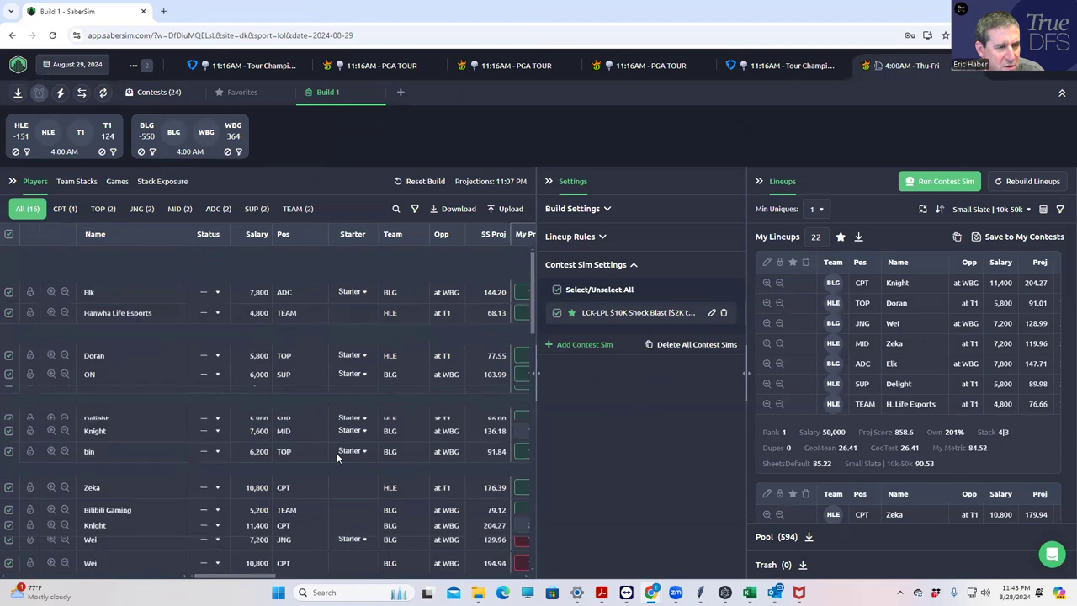
left_click_drag(264, 577, 388, 562)
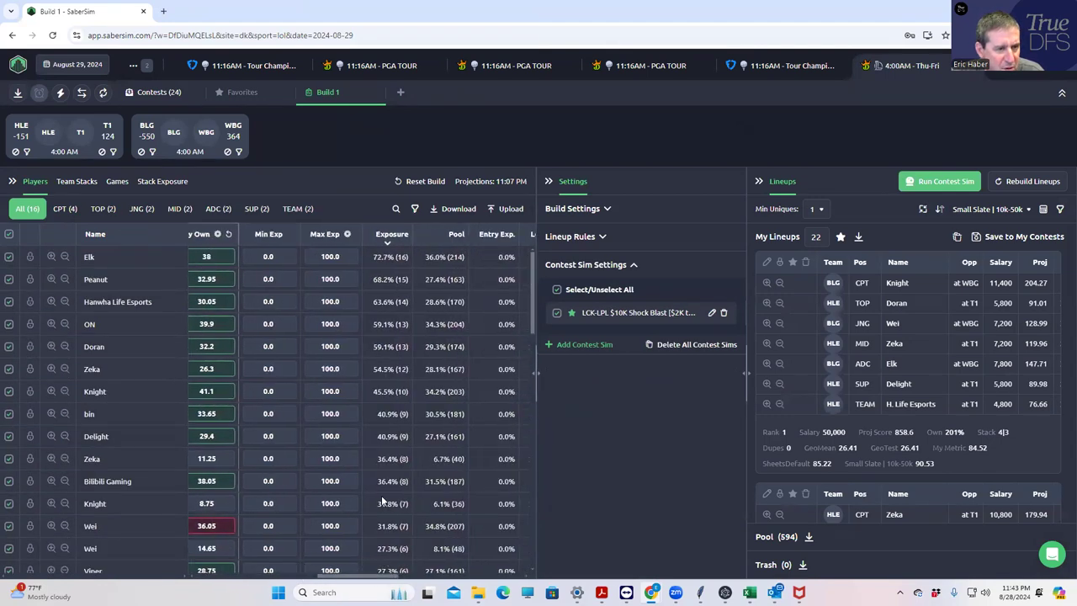
left_click(457, 238)
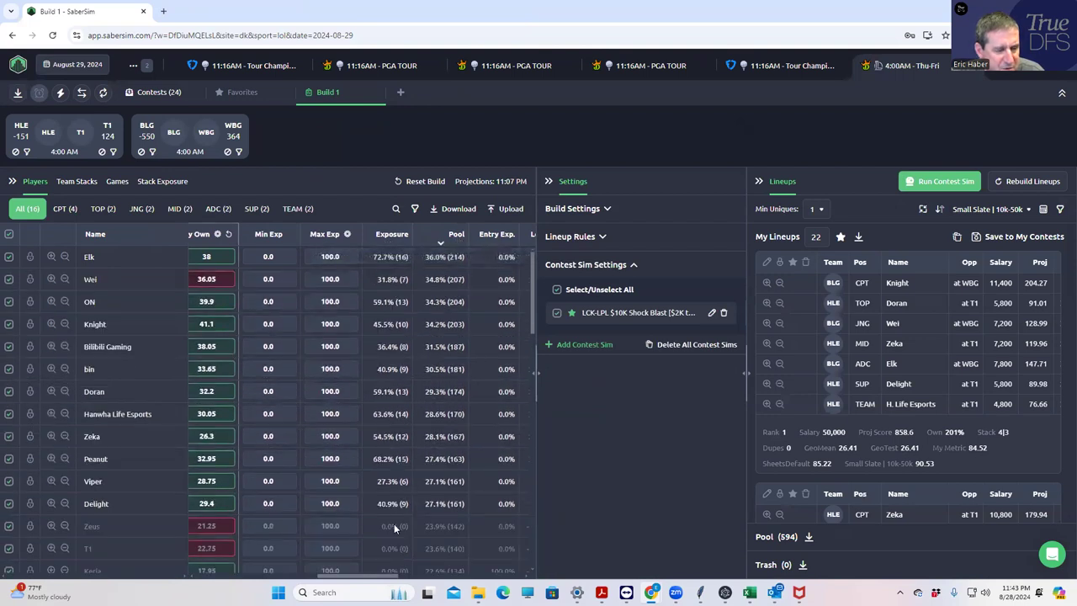
left_click(76, 181)
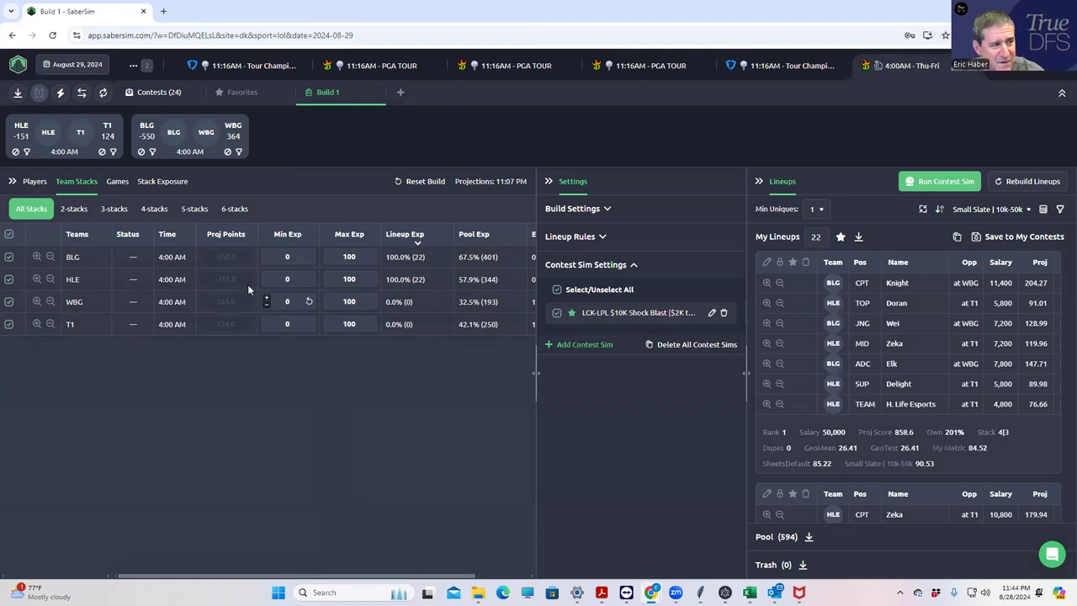
Load the SaberSim field lineups and review their player and team stack exposures
left_click(151, 92)
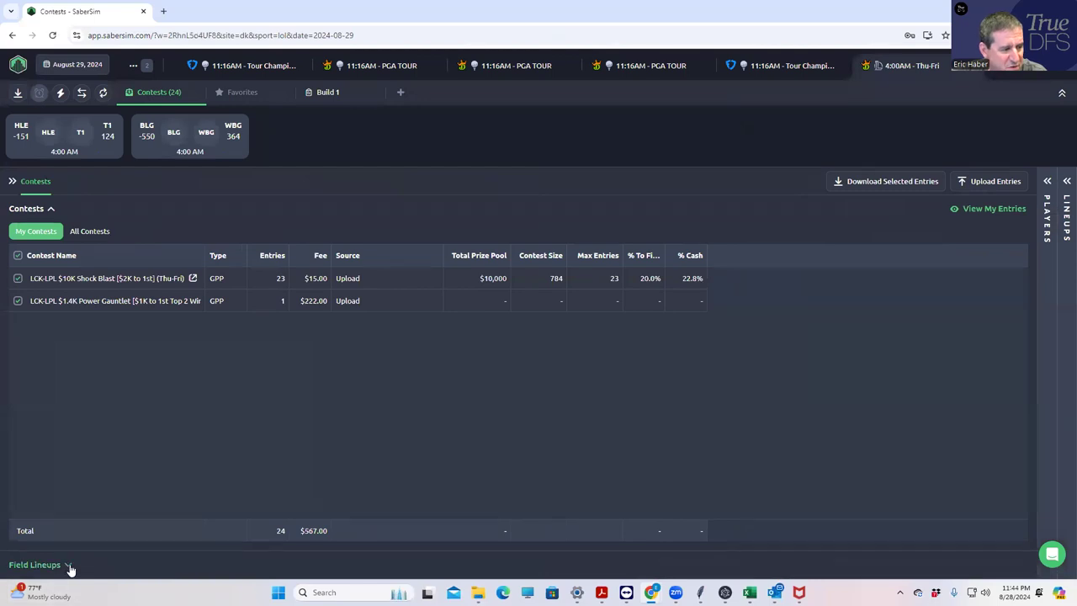
left_click(67, 564)
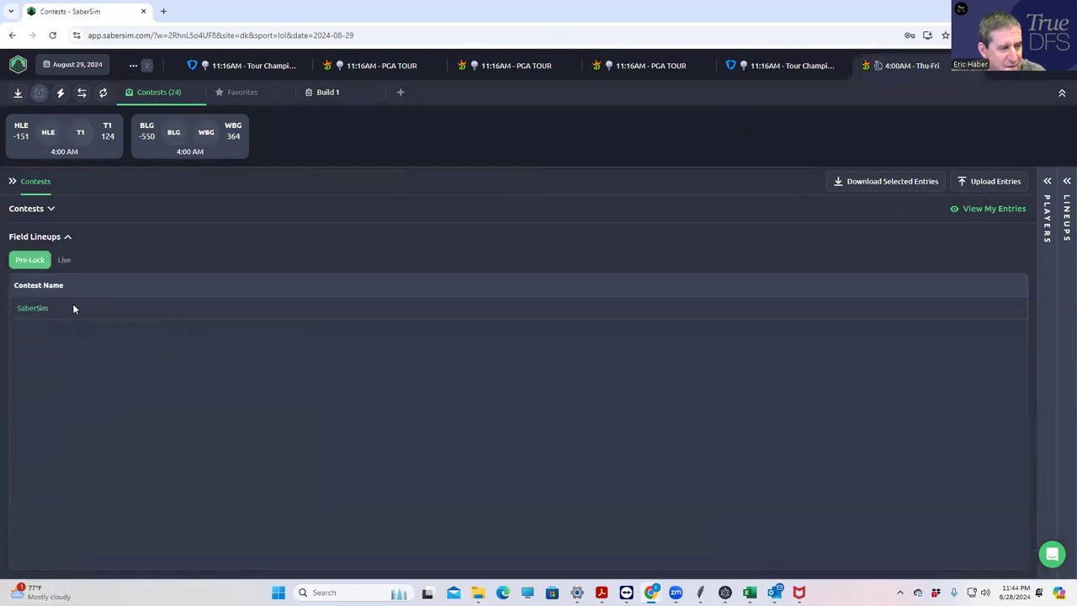
left_click(44, 309)
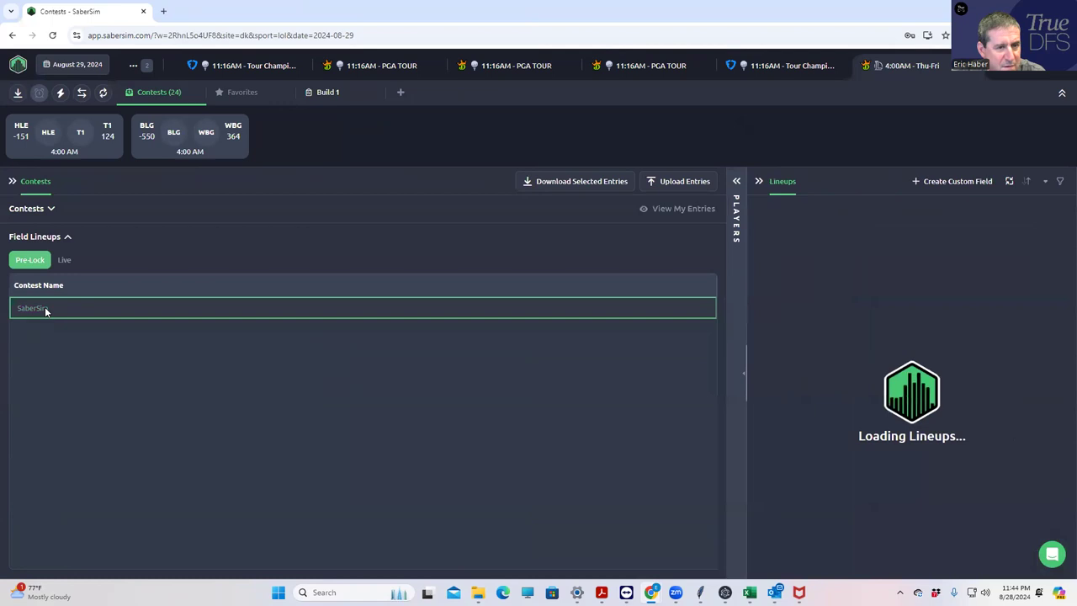
left_click(737, 185)
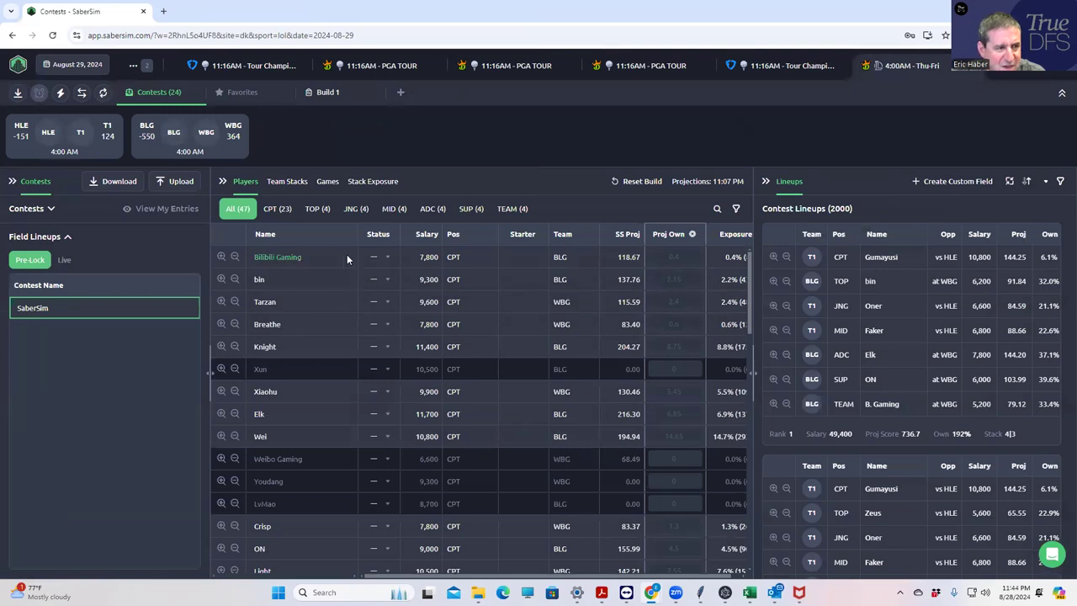
left_click(290, 183)
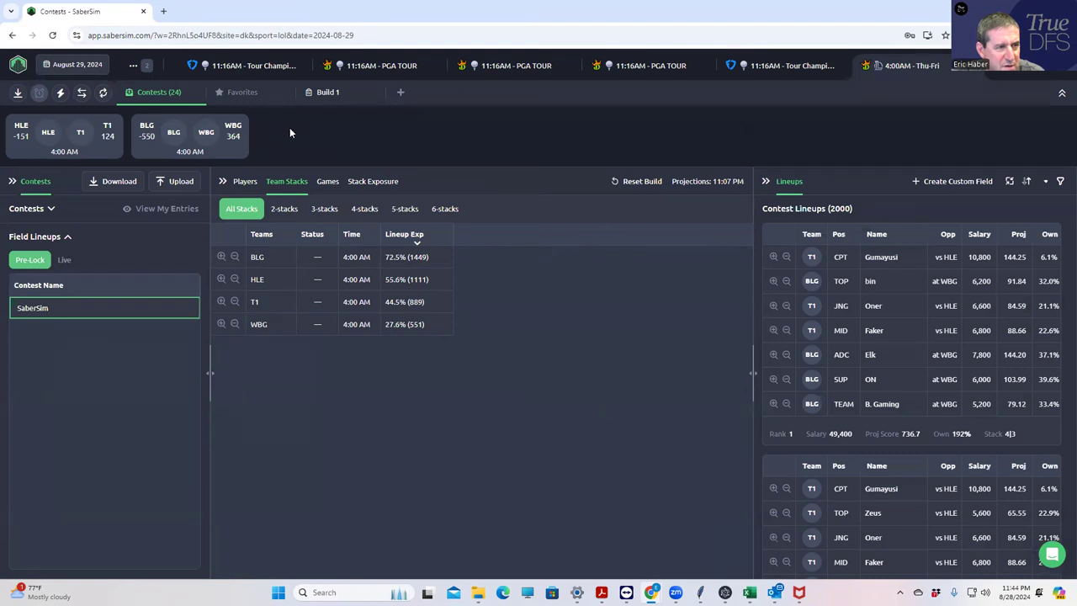
Back in Build 1, set the Shock Blast sim's field lineups to SaberSim Ownership and save
left_click(328, 92)
left_click(735, 182)
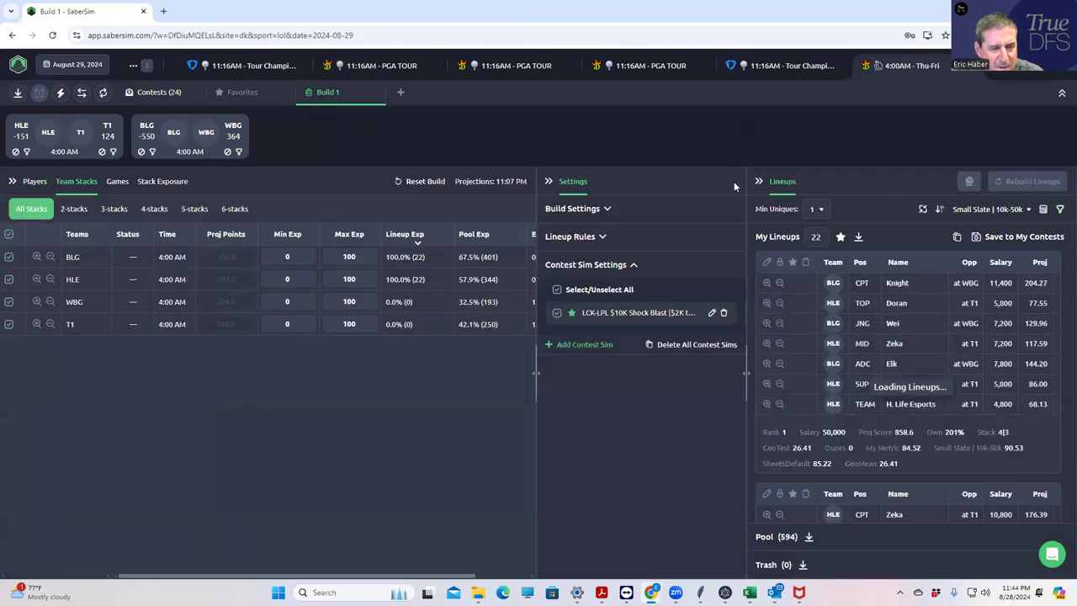
left_click(710, 315)
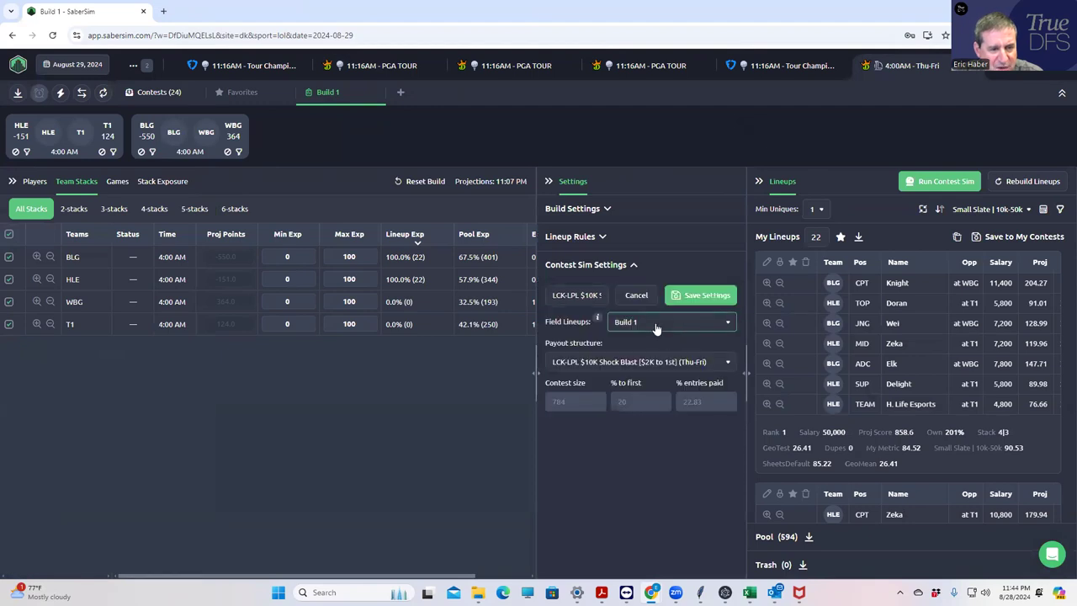
left_click(705, 322)
left_click(643, 352)
left_click(686, 299)
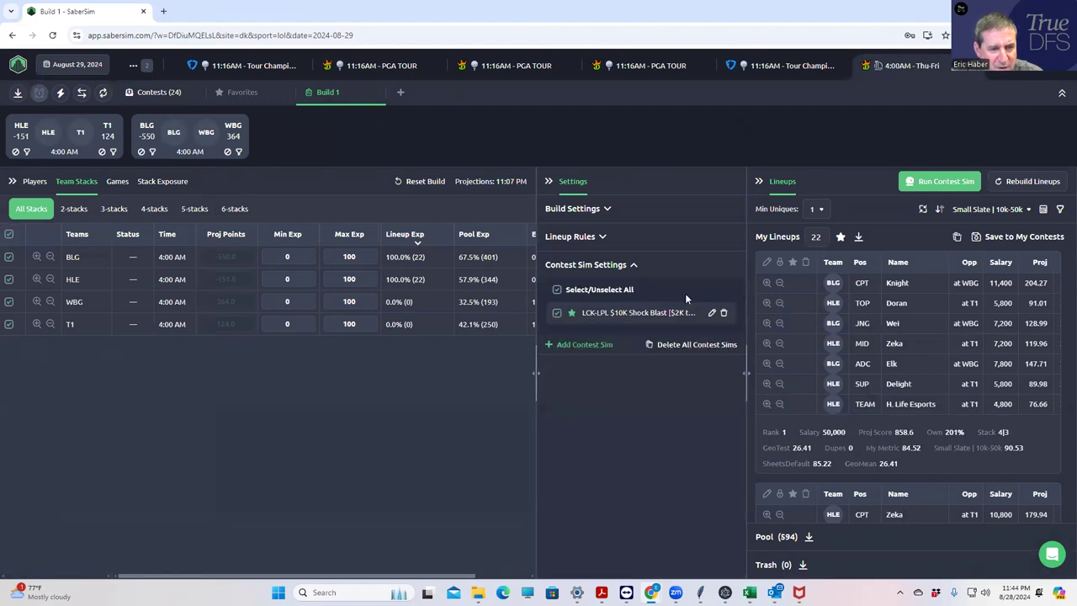
Create a new contest sim named 'Gauntlet' using SaberSim Ownership field lineups
left_click(556, 345)
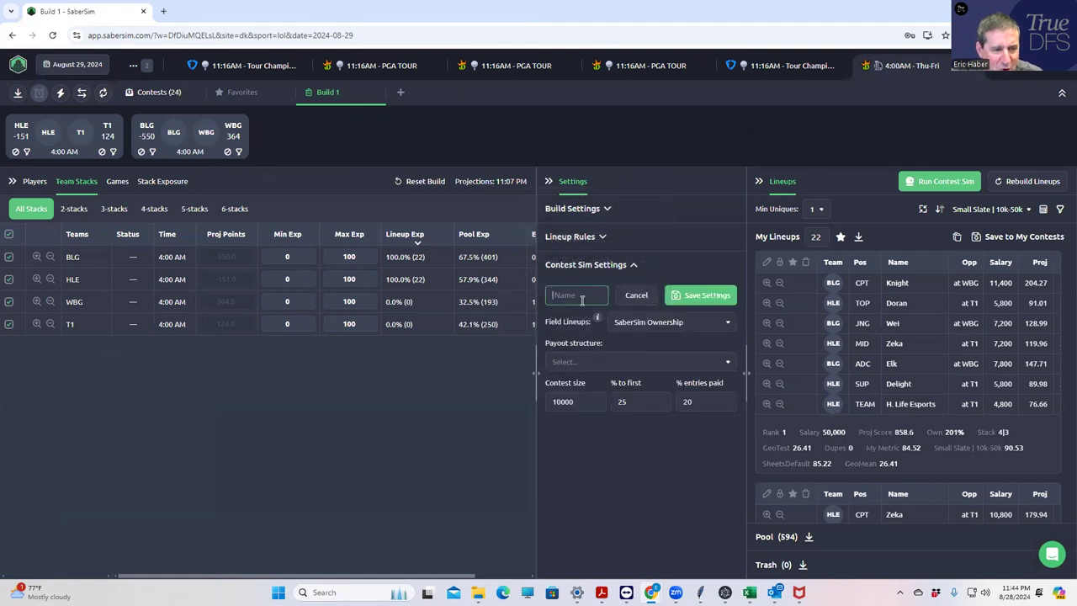
type("gAUNE")
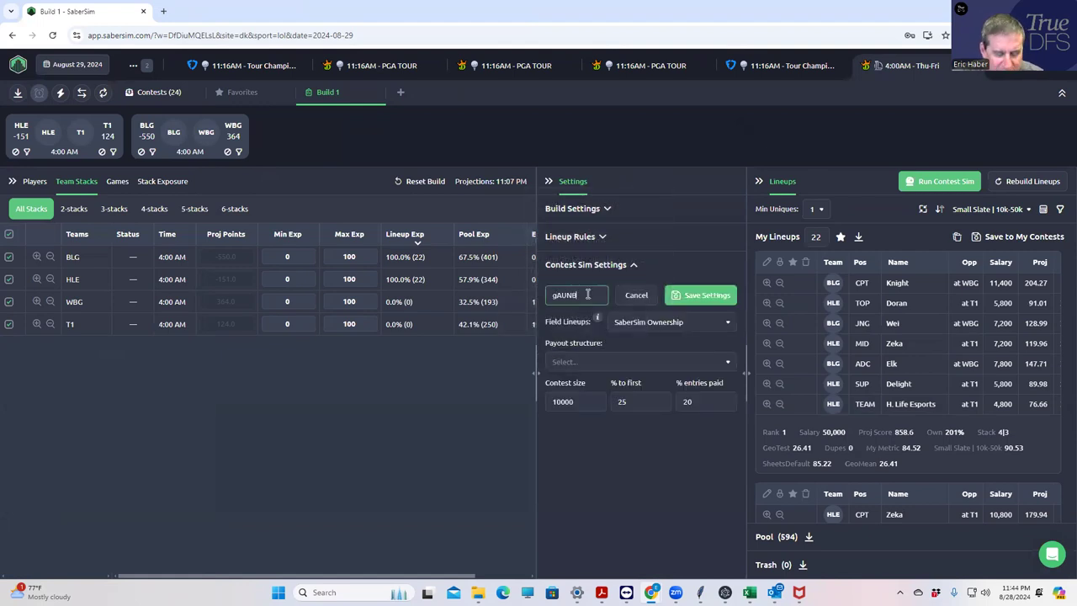
key("BackSpace")
key("BackSpace")
key("BackSpace")
key("BackSpace")
key("BackSpace")
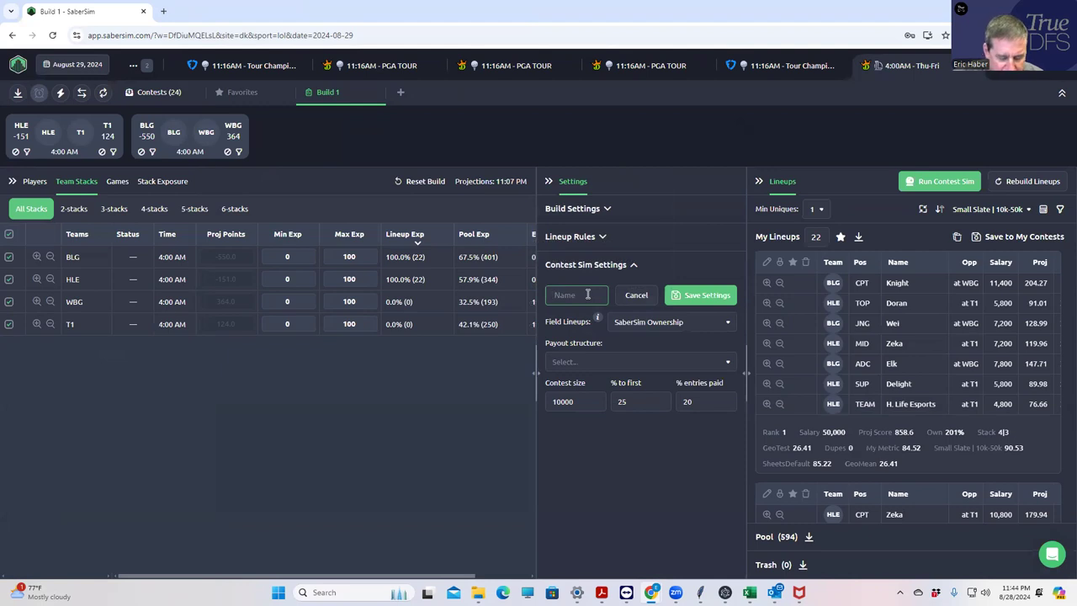
type("Gauntle")
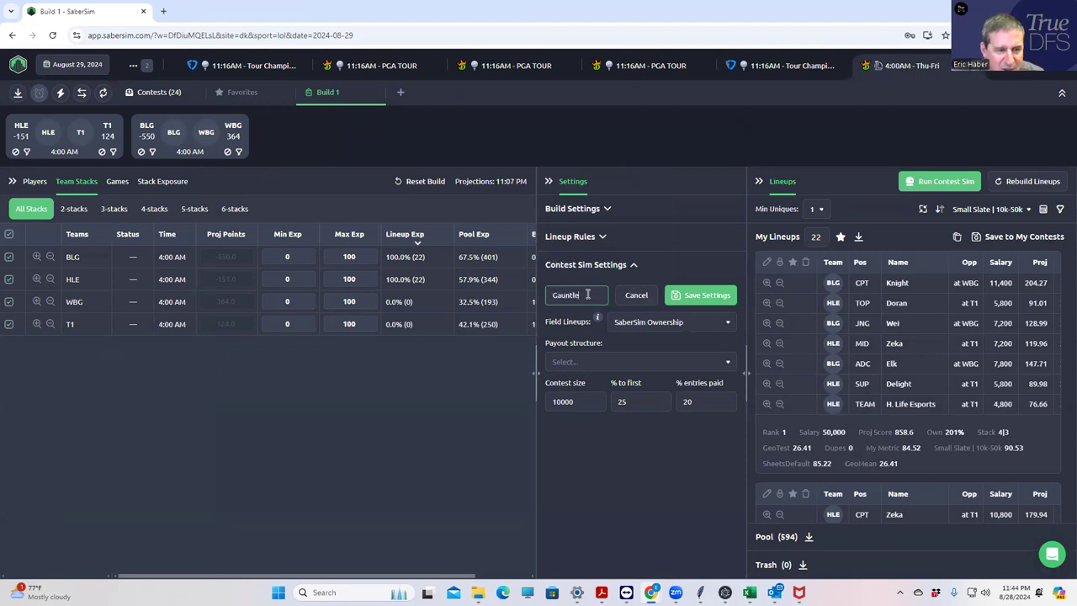
type("t")
left_click(661, 325)
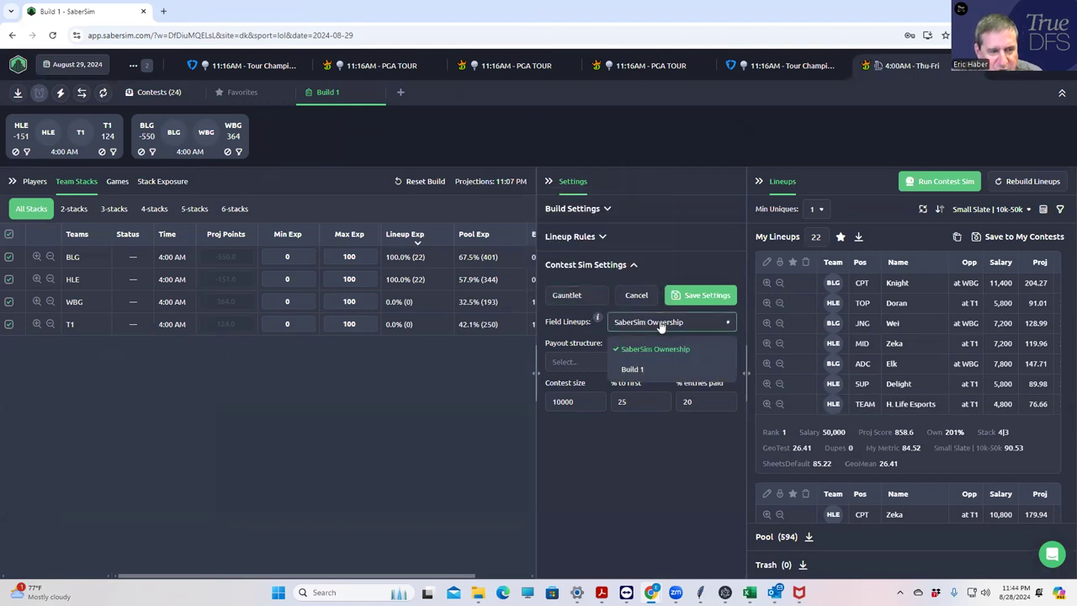
left_click(593, 444)
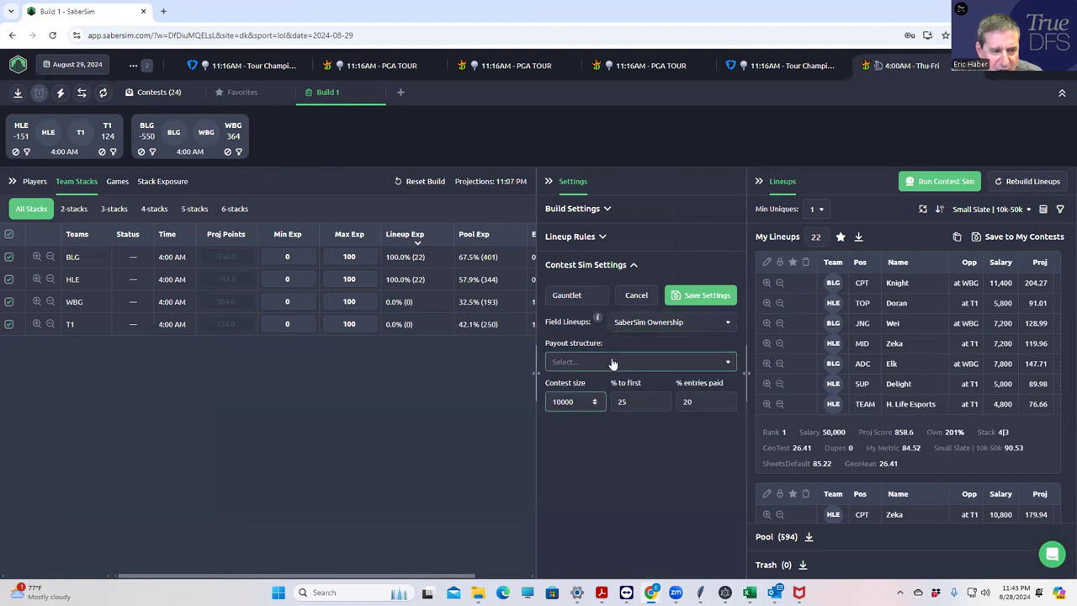
Give the Gauntlet sim a custom payout with contest size 15 and save it
left_click(613, 363)
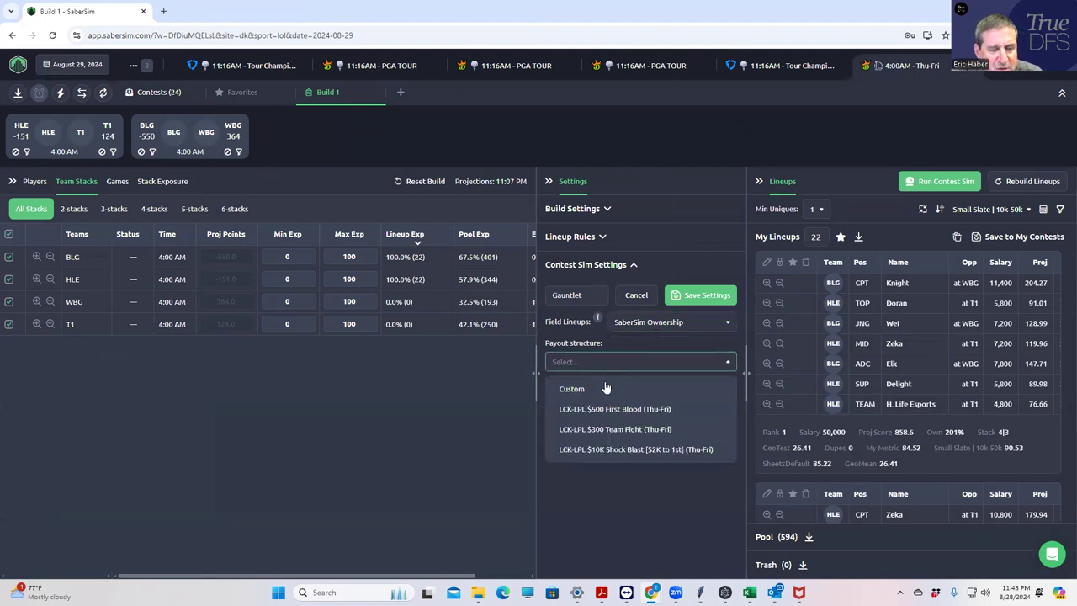
left_click(586, 391)
left_click(589, 398)
key("BackSpace")
key("BackSpace")
key("BackSpace")
key("BackSpace")
key("BackSpace")
type("15")
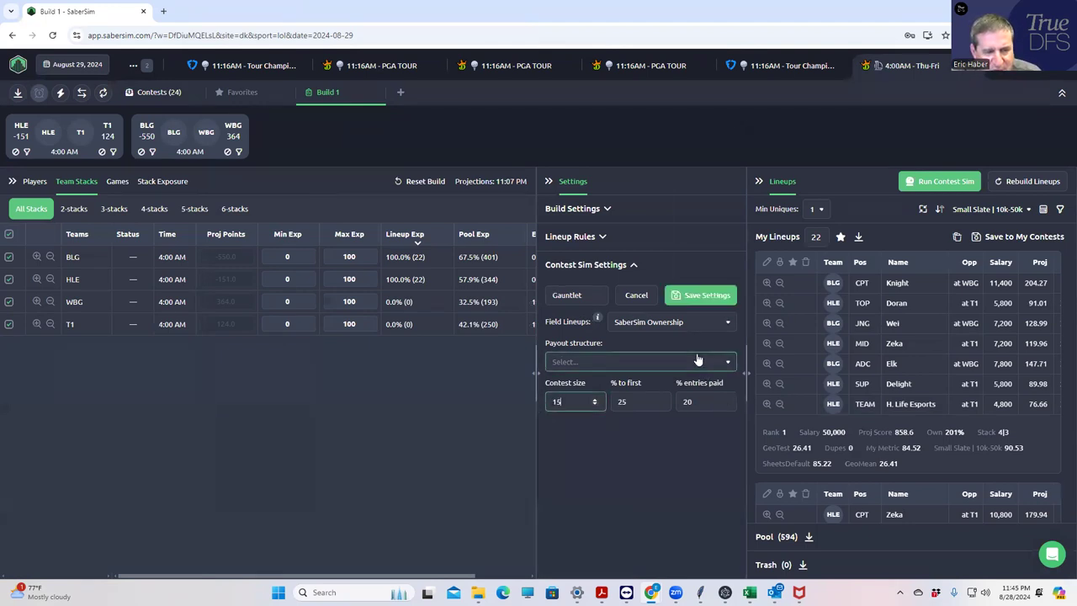
left_click(656, 362)
left_click(590, 386)
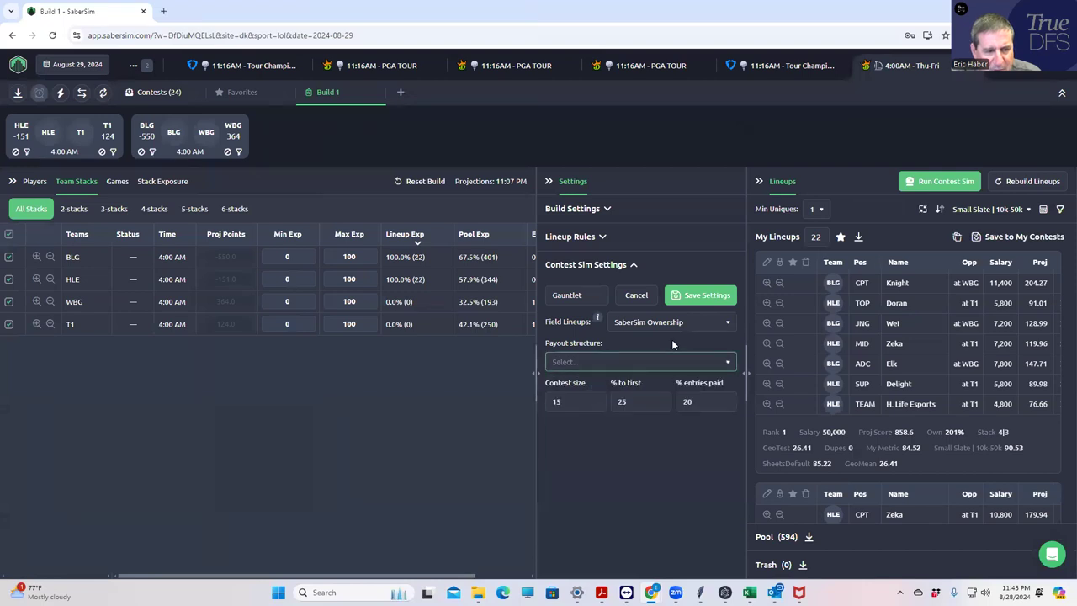
left_click(709, 295)
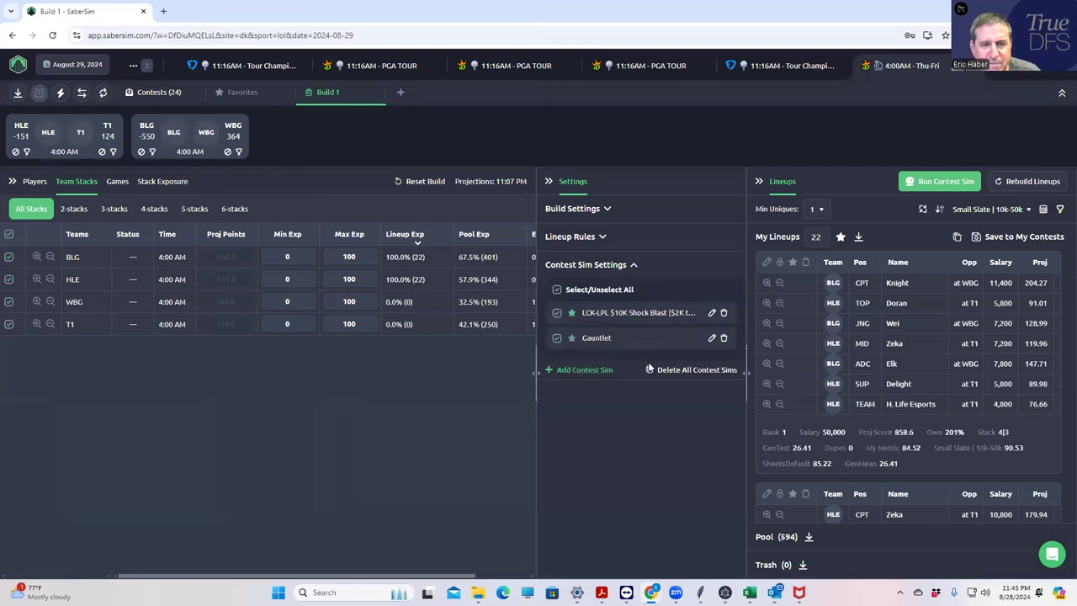
Run the contest sims and sort lineups by the LCK-LPL $10K Shock Blast sim metric
left_click(945, 181)
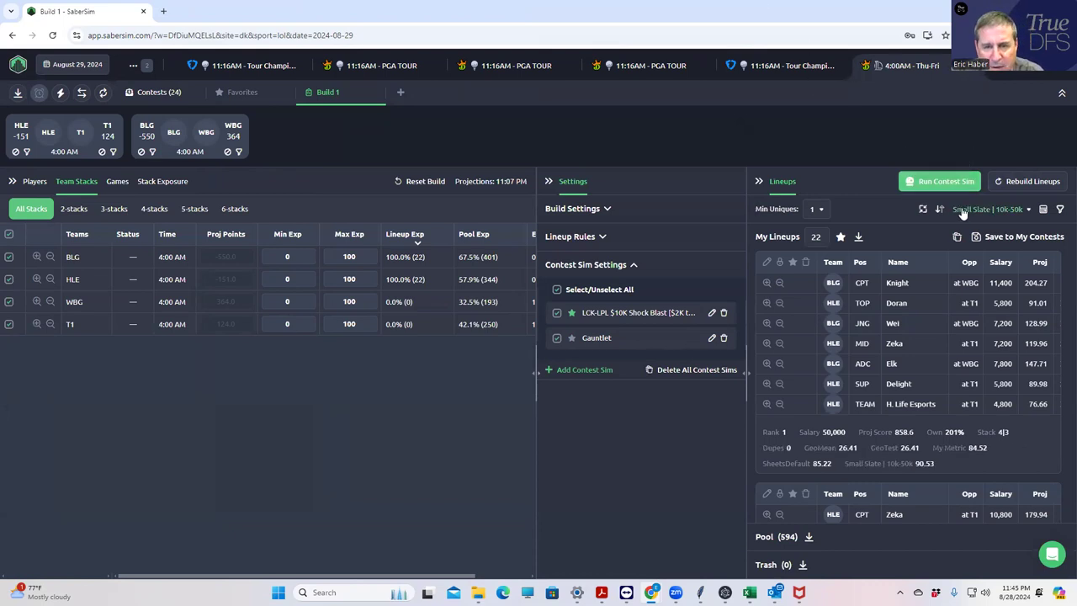
left_click(967, 209)
left_click(931, 274)
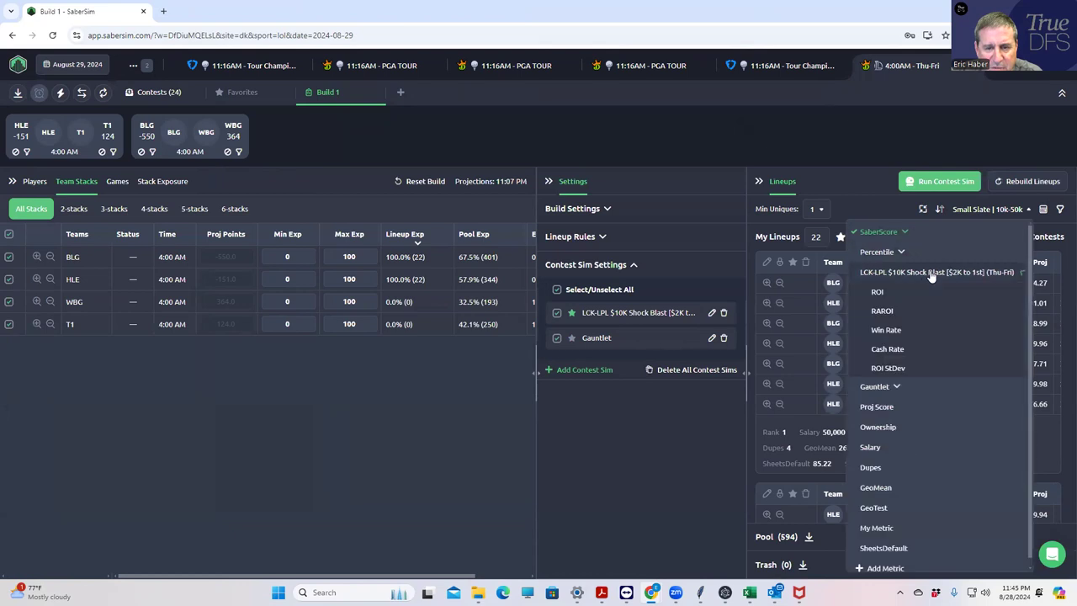
left_click(889, 308)
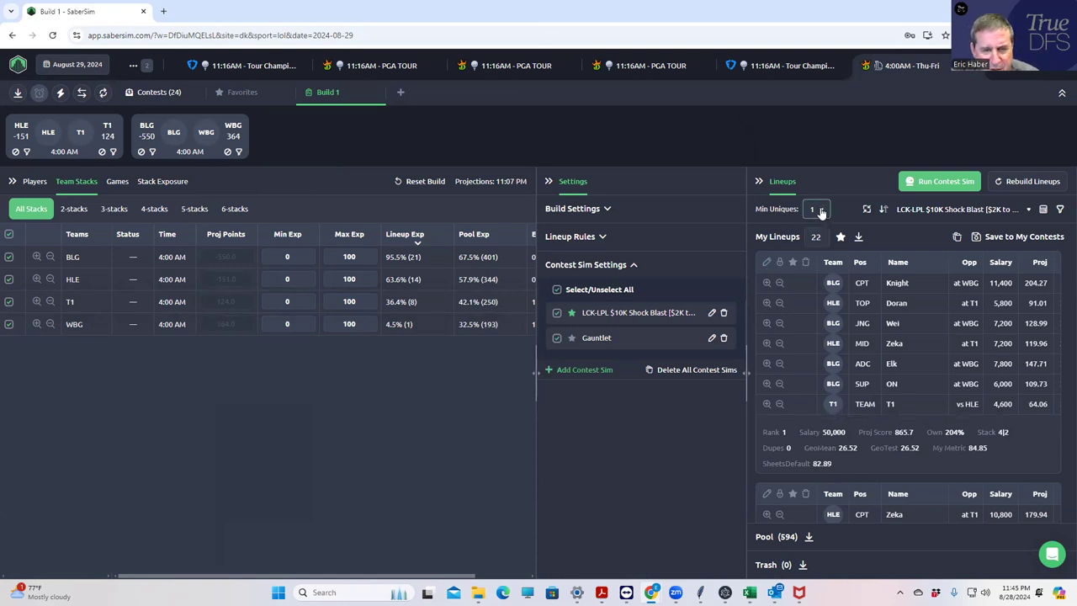
Set Min Uniques to 2 and view stack-type exposure: 4|3 in 17 lineups, 4|2 in 5
left_click(821, 210)
left_click(816, 252)
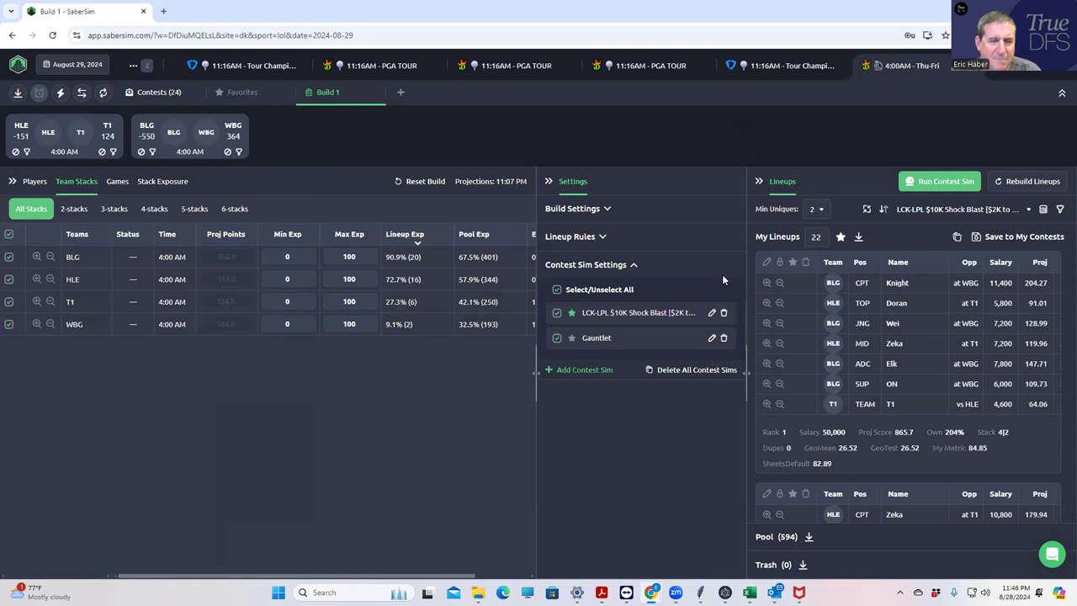
left_click(165, 180)
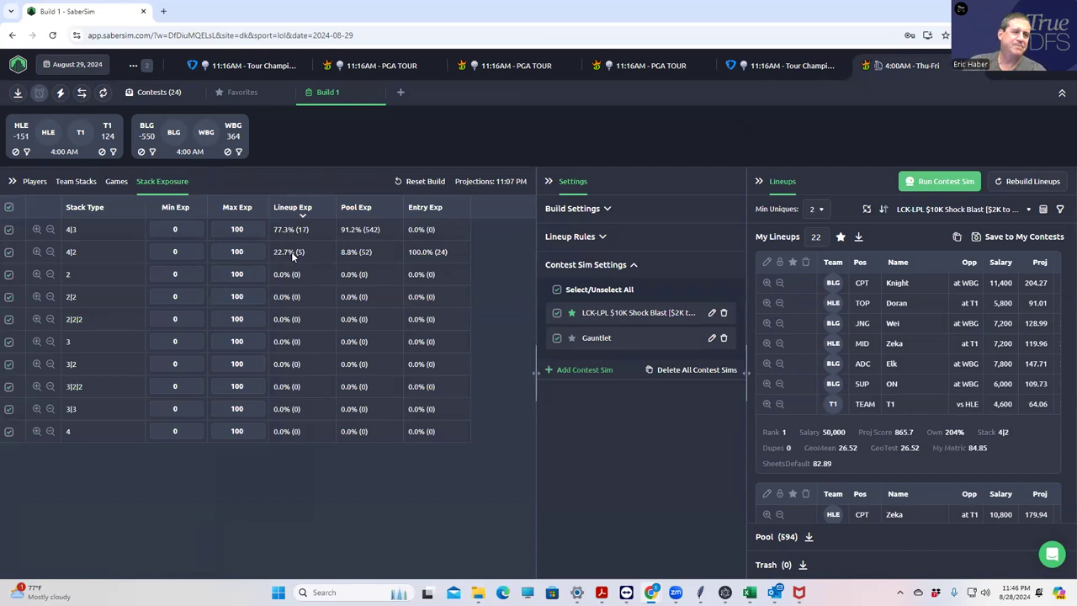
Filter My Lineups to the five 4|2-stack lineups, scroll through them, then return to the top
left_click(37, 252)
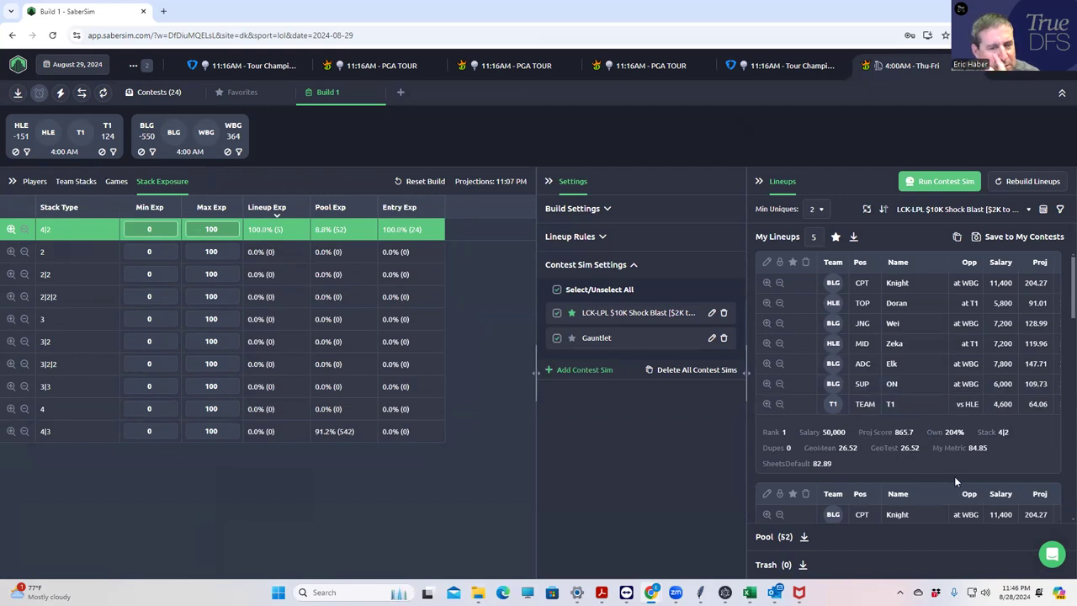
scroll(954, 476, "down", 1)
scroll(950, 473, "down", 15)
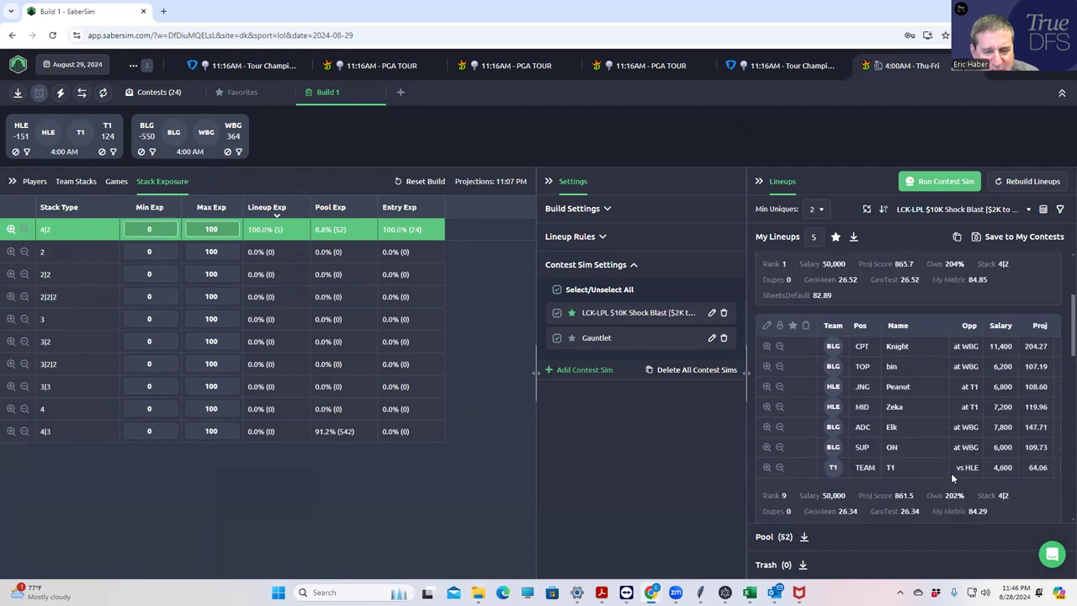
scroll(950, 483, "down", 2)
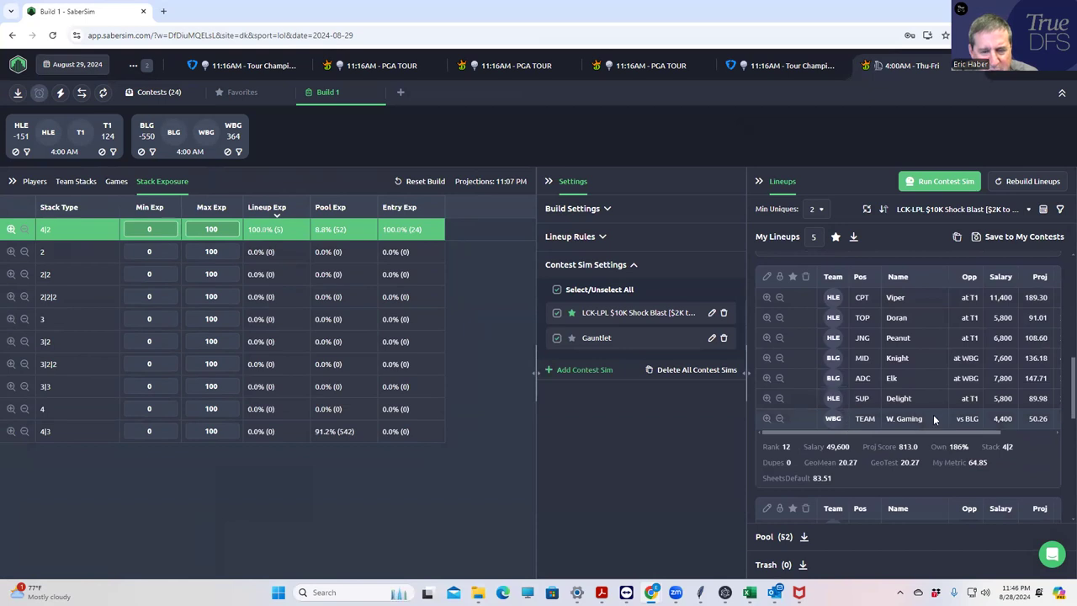
scroll(925, 480, "down", 2)
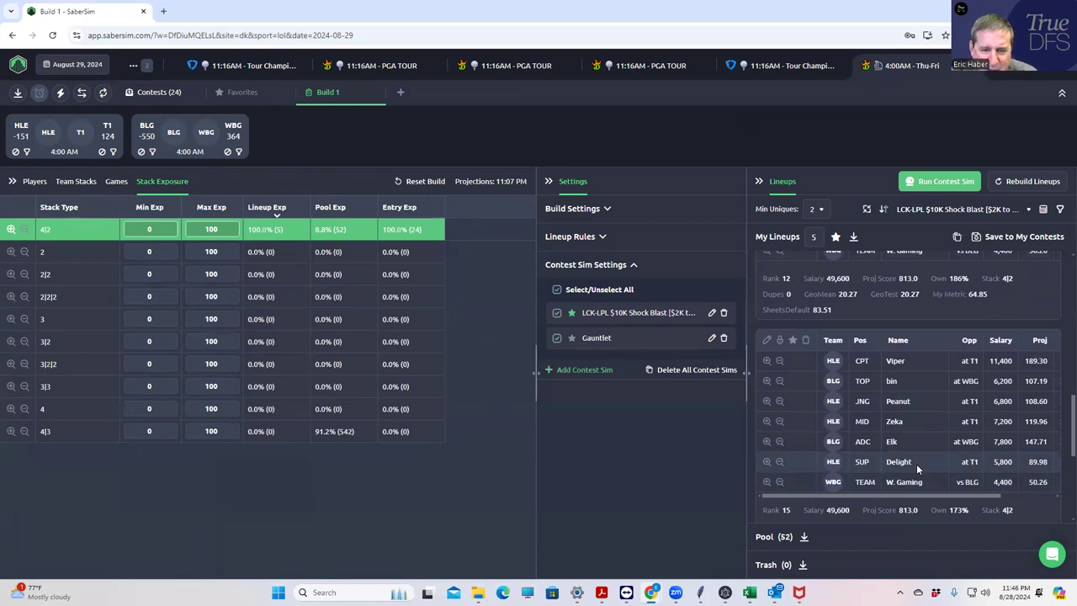
scroll(884, 462, "down", 3)
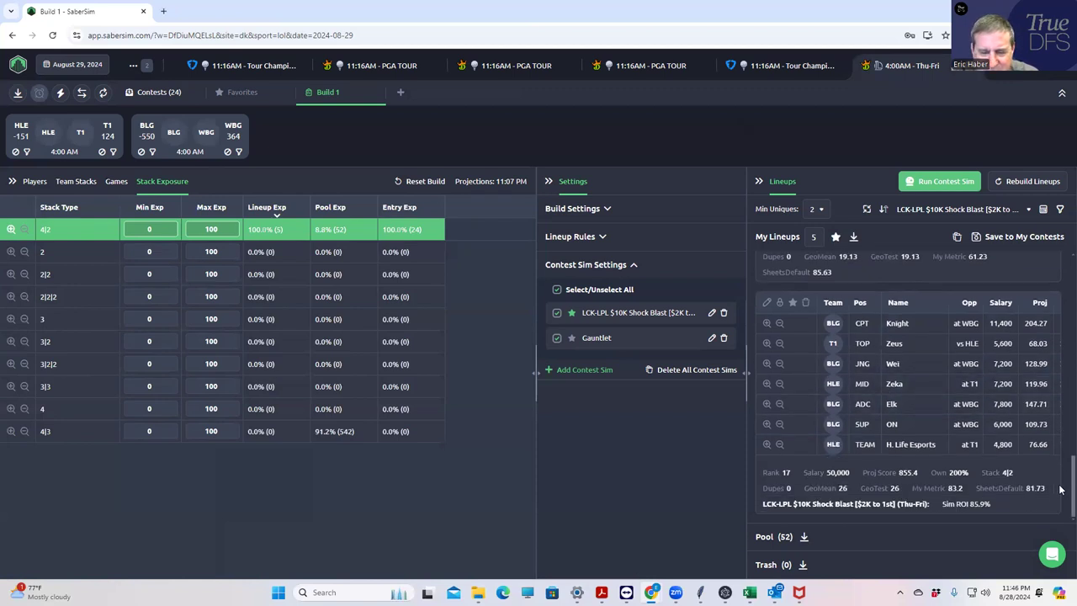
left_click_drag(1061, 487, 1059, 162)
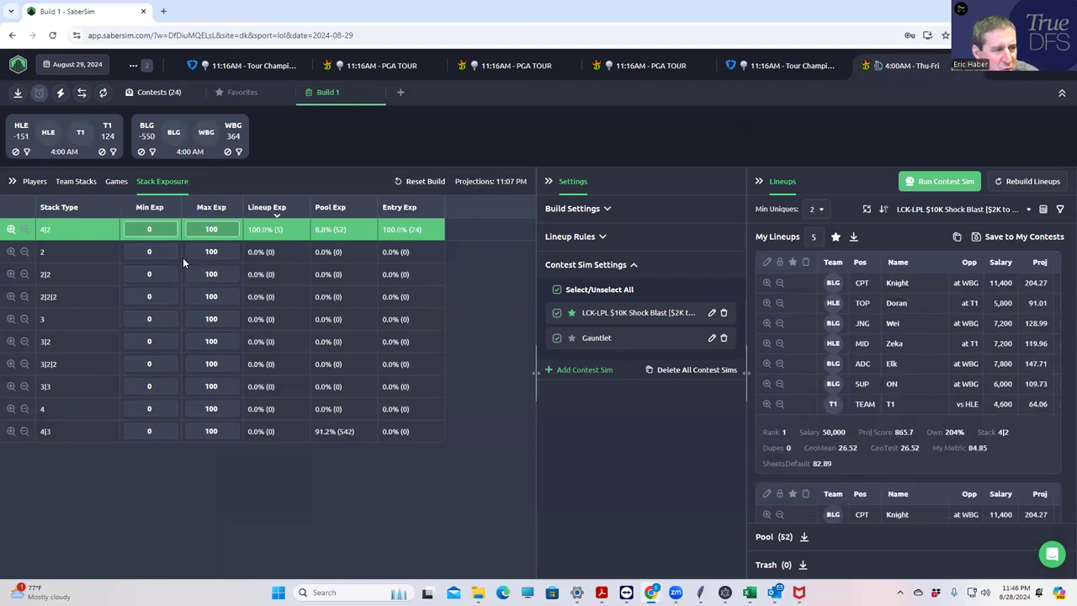
Exclude the 4|2 stack and apply so all 22 lineups use 4|3, then add a new contest sim
left_click(12, 230)
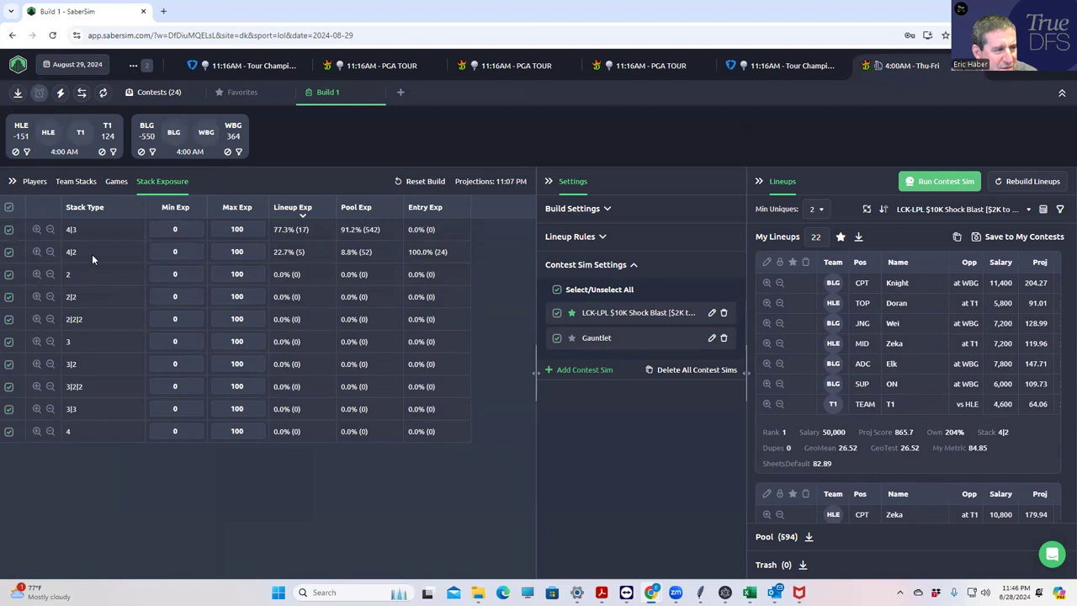
left_click(9, 252)
left_click(363, 181)
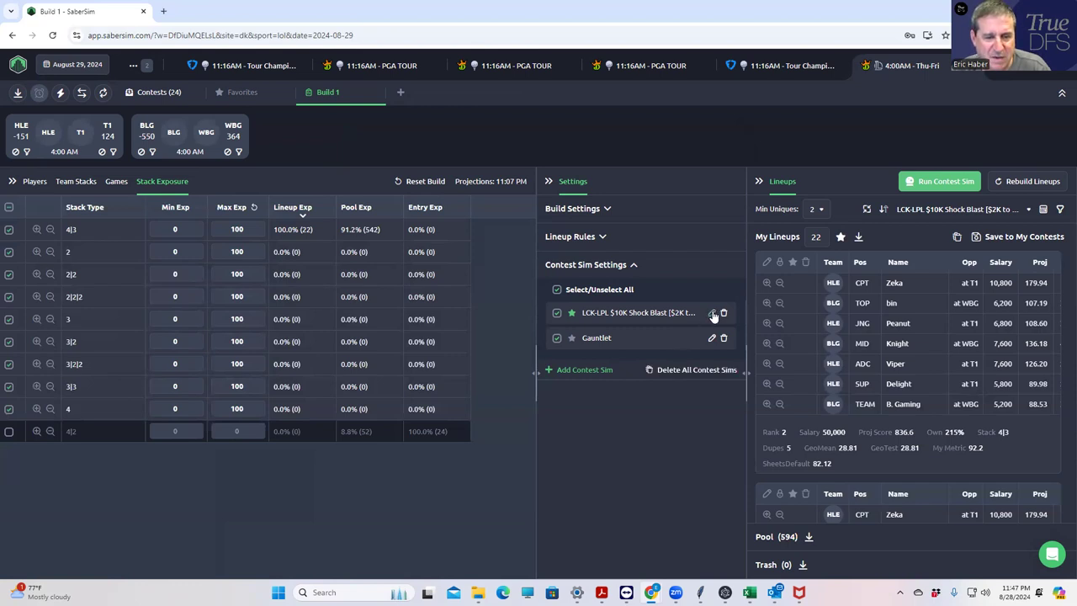
left_click(550, 371)
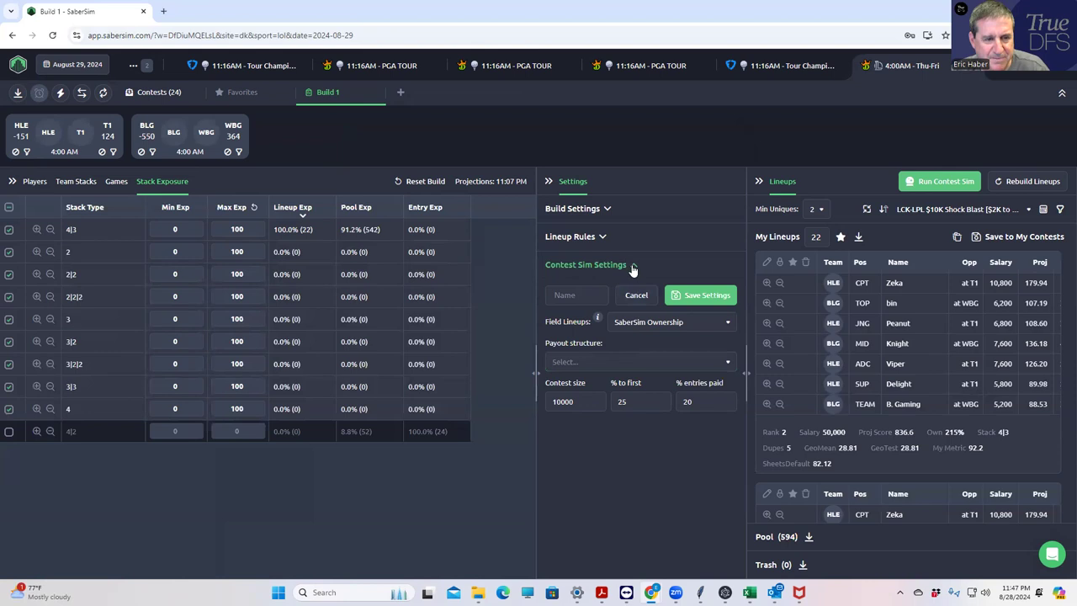
Discard the new contest sim and open the Shock Blast sim's settings showing 784 entries
left_click(688, 296)
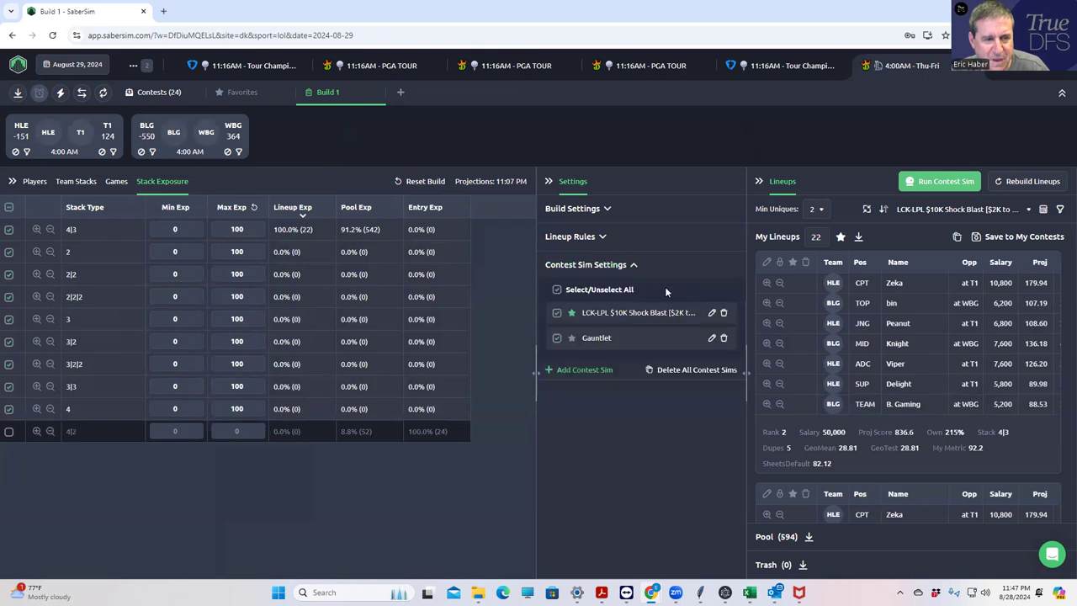
left_click(713, 314)
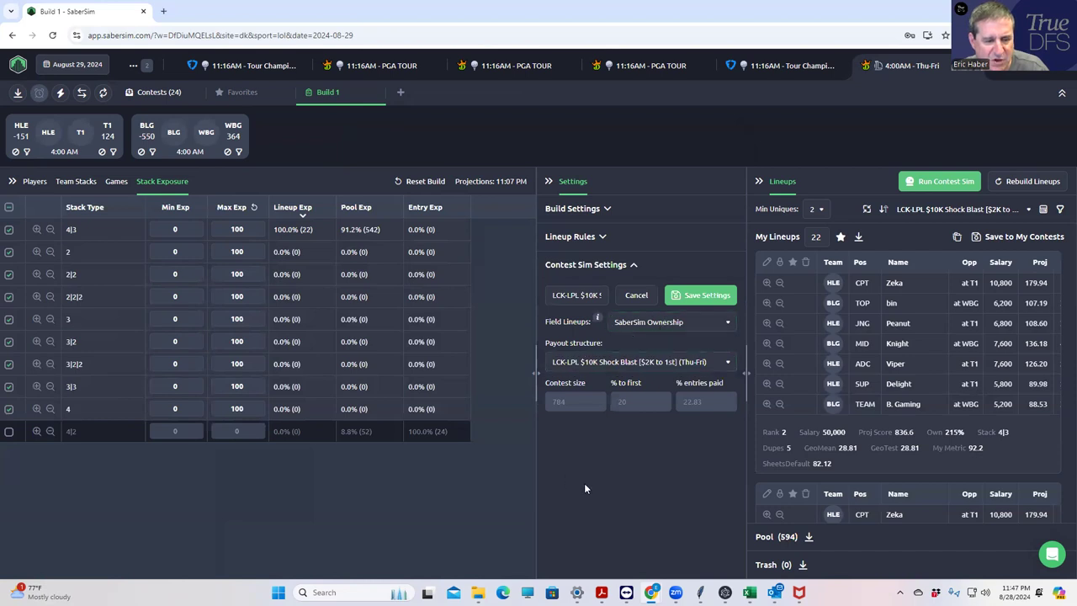
mouse_move(749, 592)
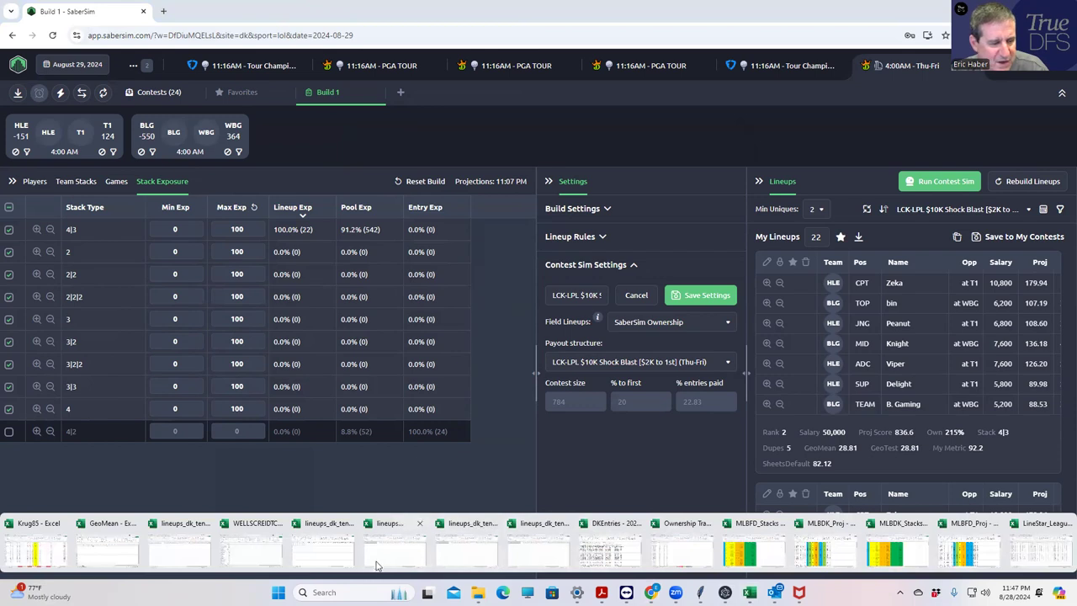
Enter 784 entries in D2 and 1 dupe in E2, so H2's GeoMean reads 0.329317
left_click(141, 557)
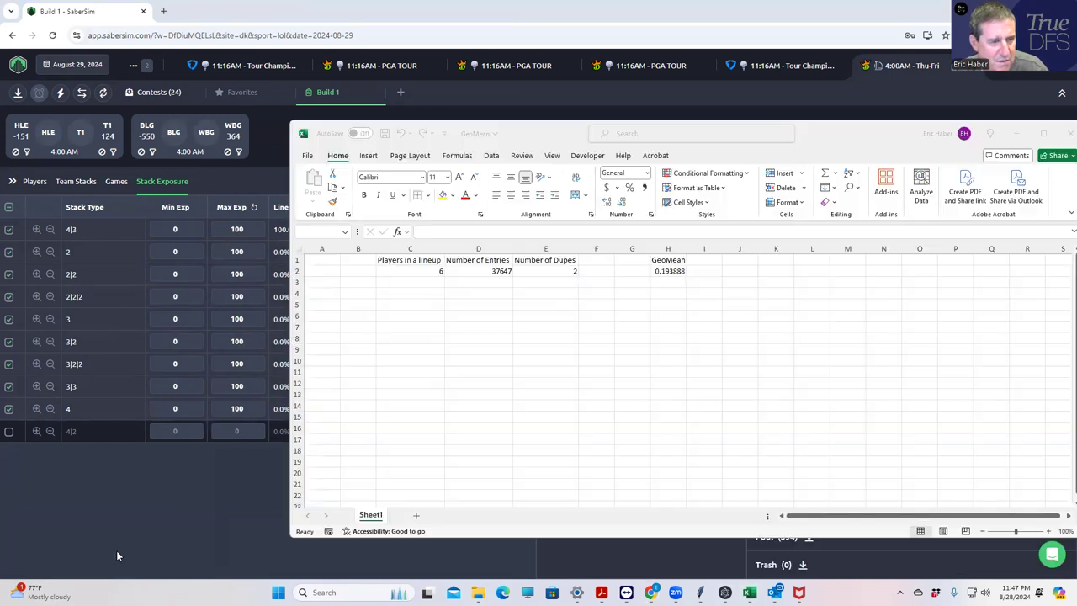
left_click(500, 262)
left_click(498, 271)
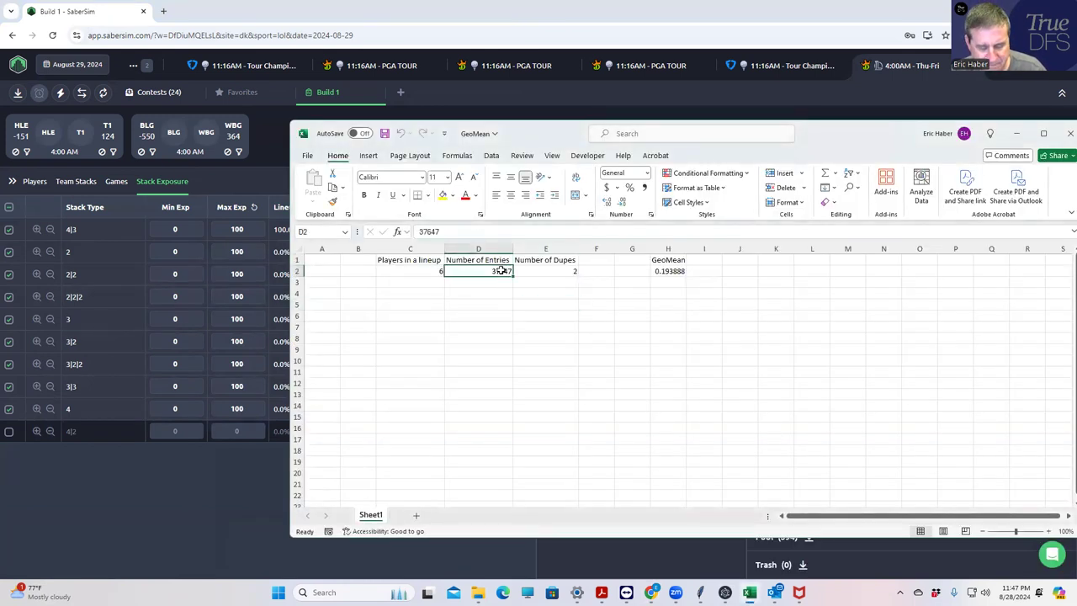
type("784")
left_click(543, 336)
left_click(560, 271)
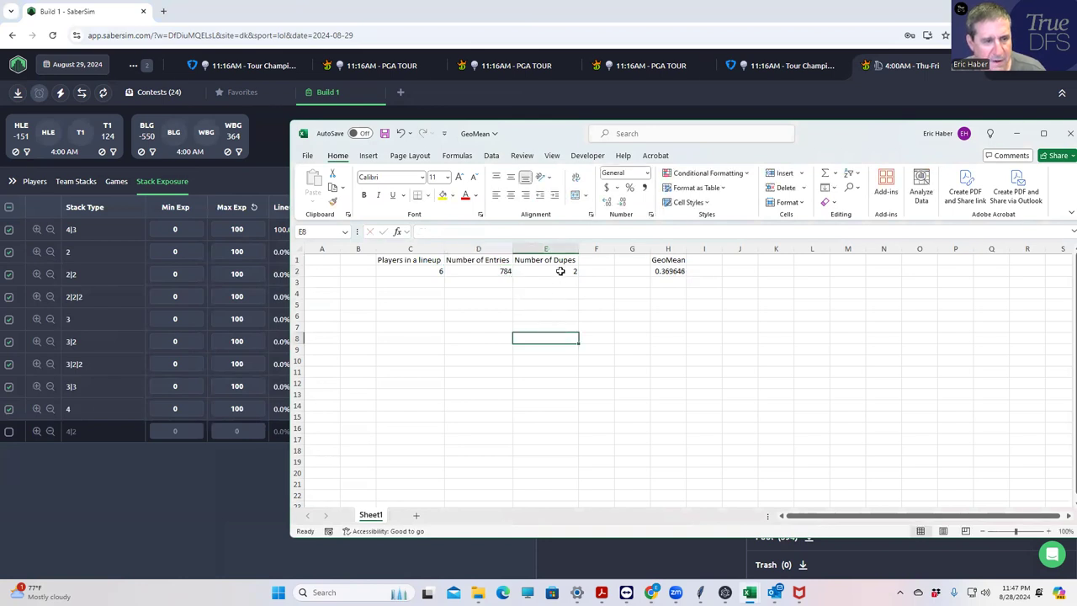
type("1")
left_click(565, 304)
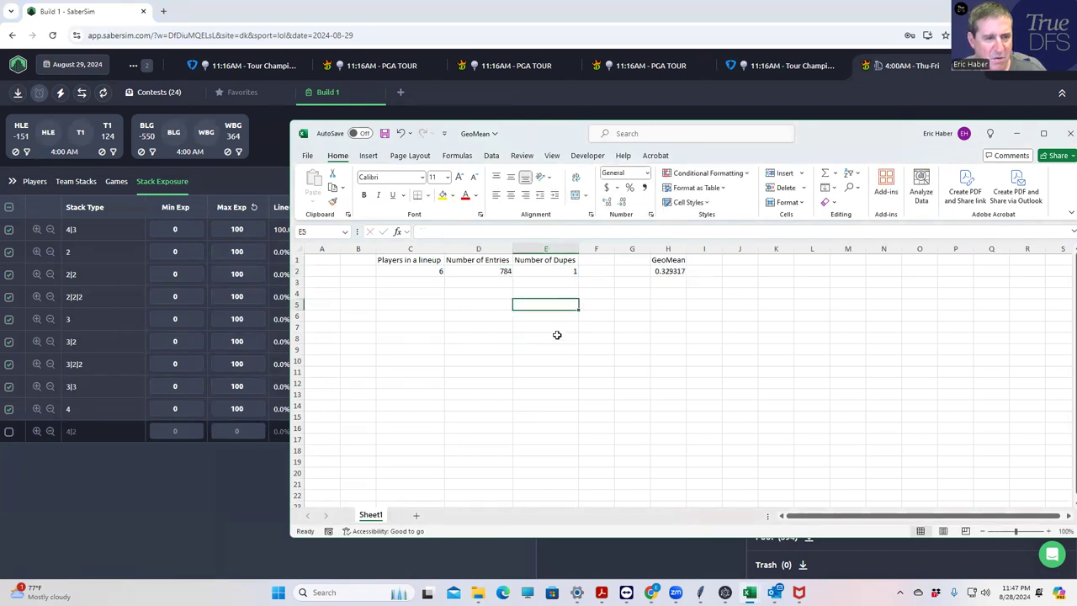
left_click(662, 271)
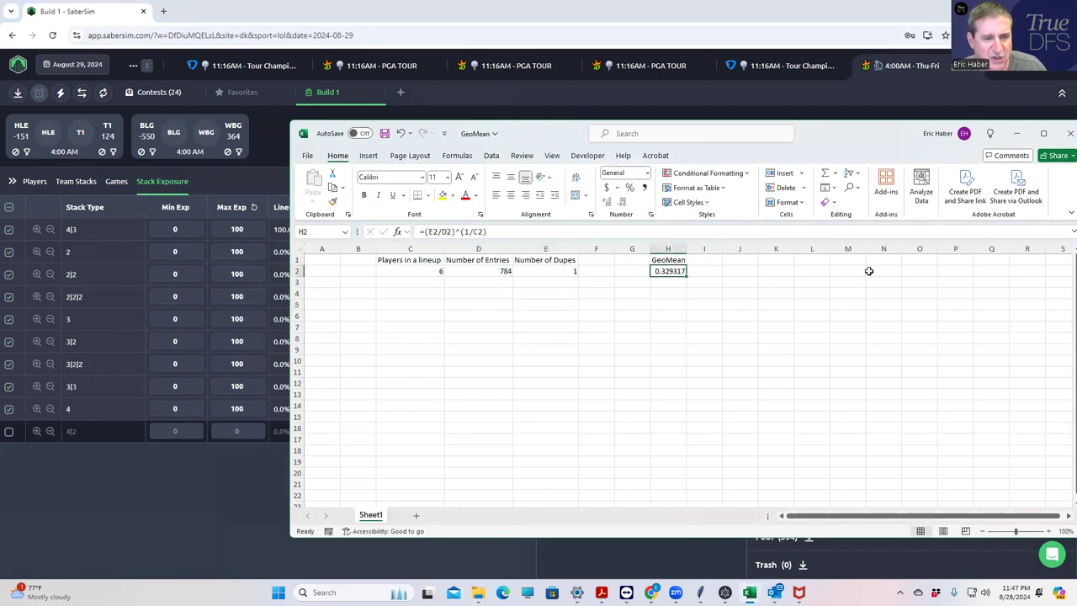
Add and save a lineup pool filter keeping only lineups with GeoMean less than 32.8
left_click(1019, 134)
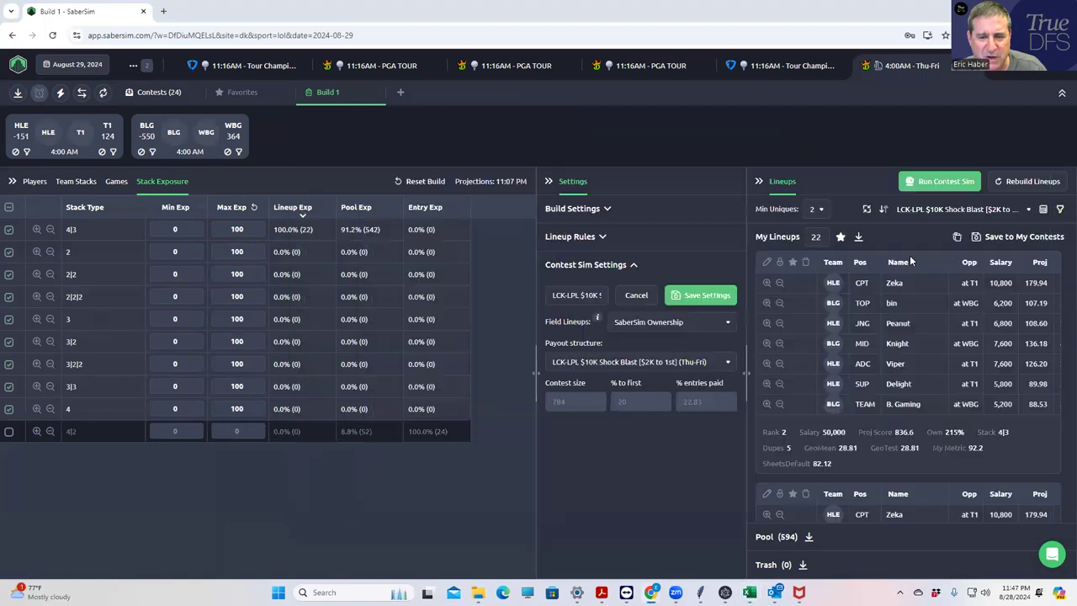
left_click(1061, 210)
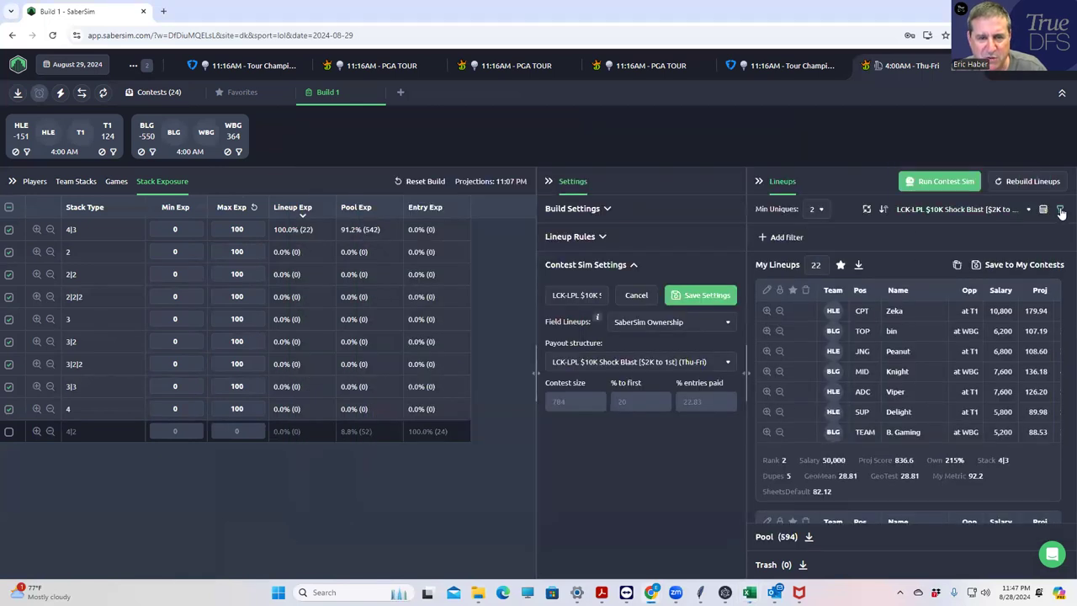
left_click(766, 237)
left_click(440, 302)
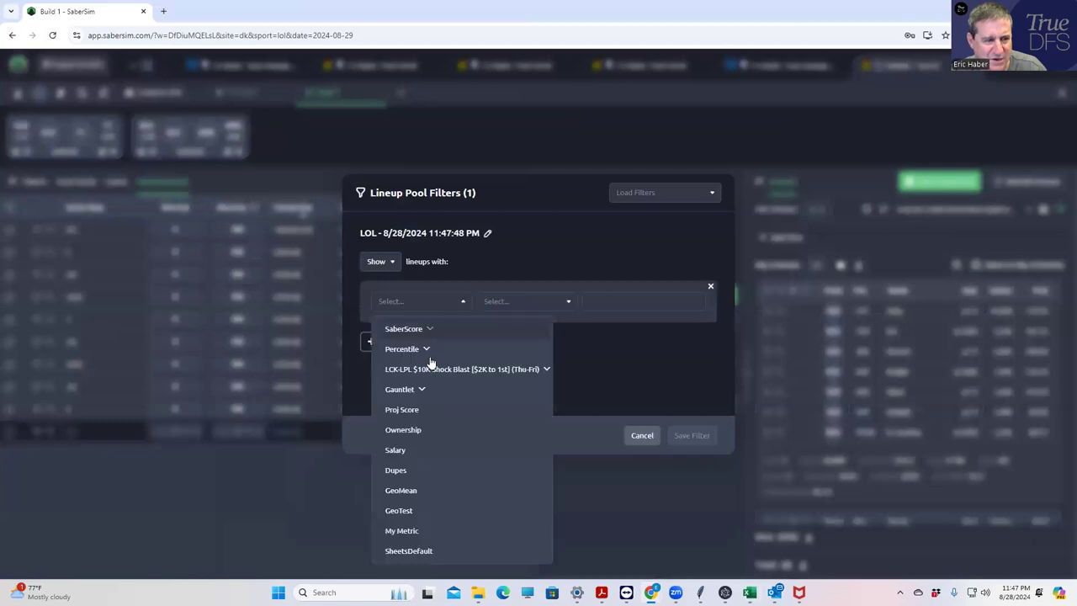
left_click(407, 475)
left_click(516, 310)
left_click(515, 343)
left_click(621, 301)
type("3")
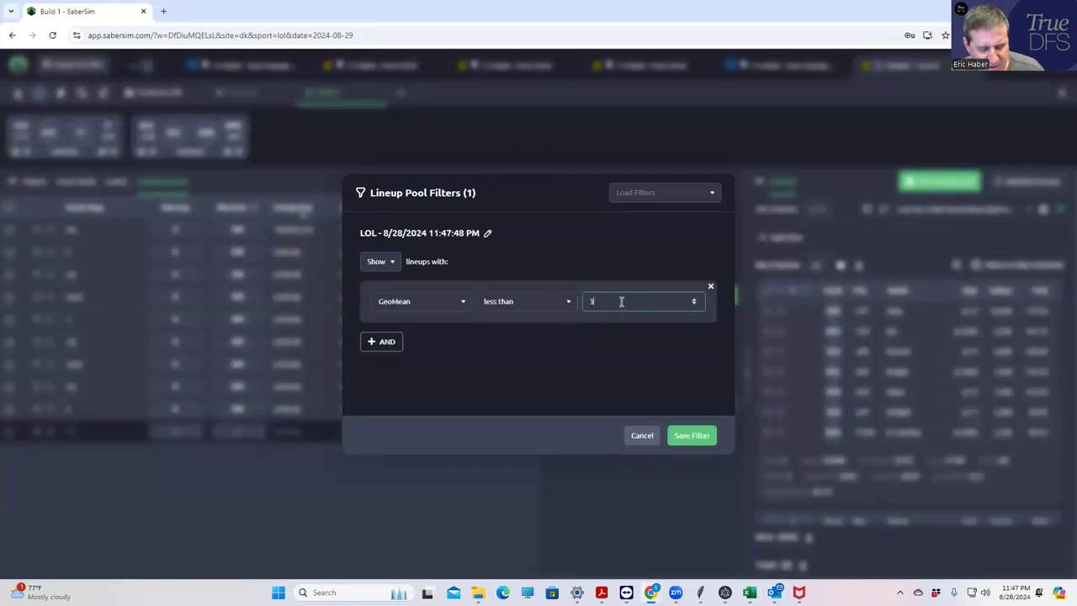
type("2.8")
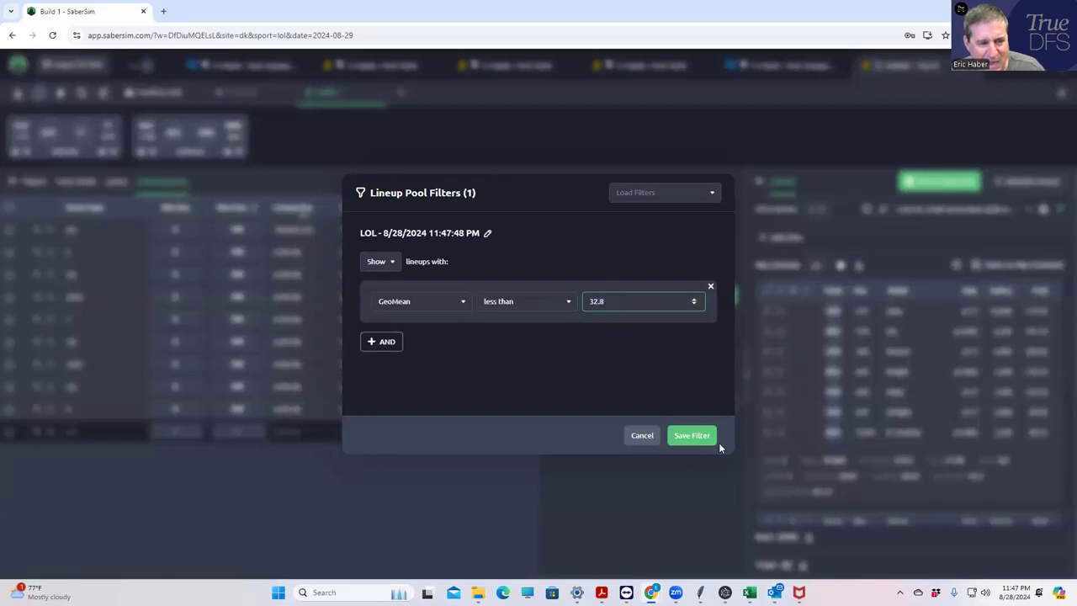
left_click(702, 435)
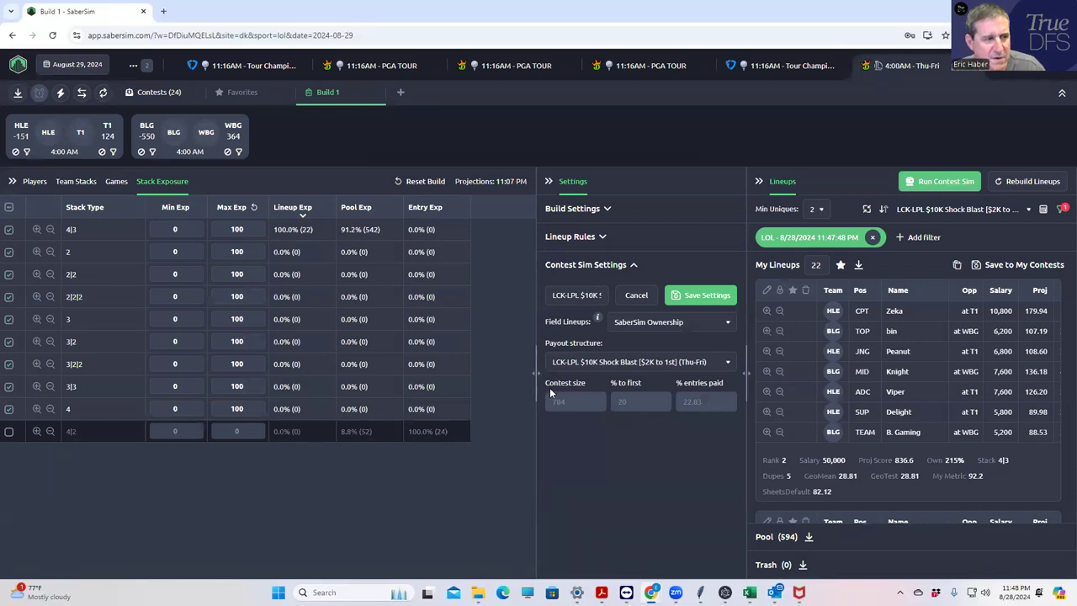
View team stack exposure: BLG 20, HLE 15, T1 7 and WBG 2 lineups
left_click(92, 182)
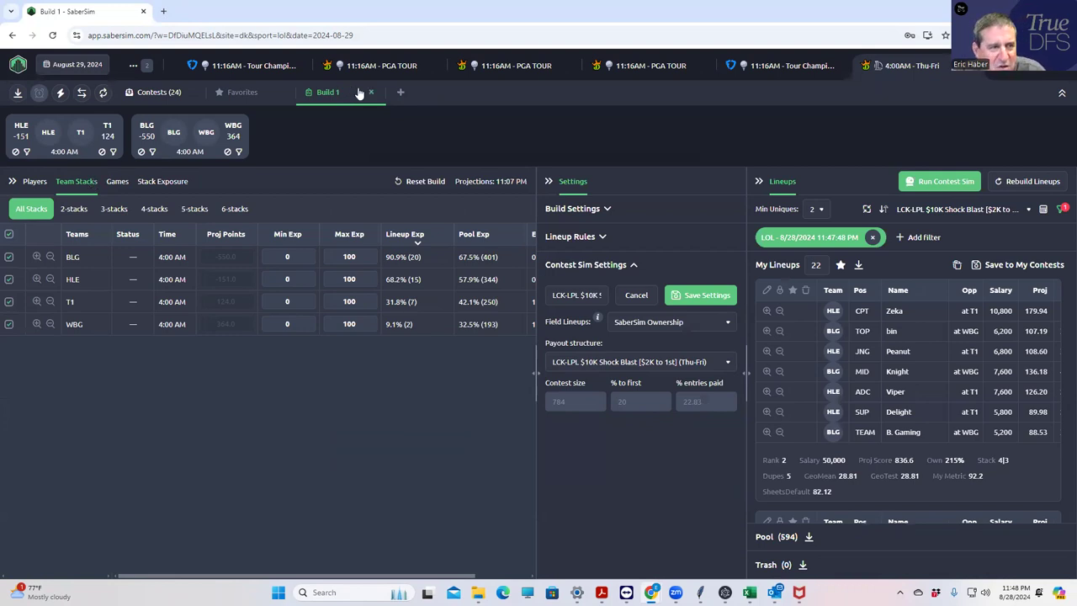
mouse_move(749, 592)
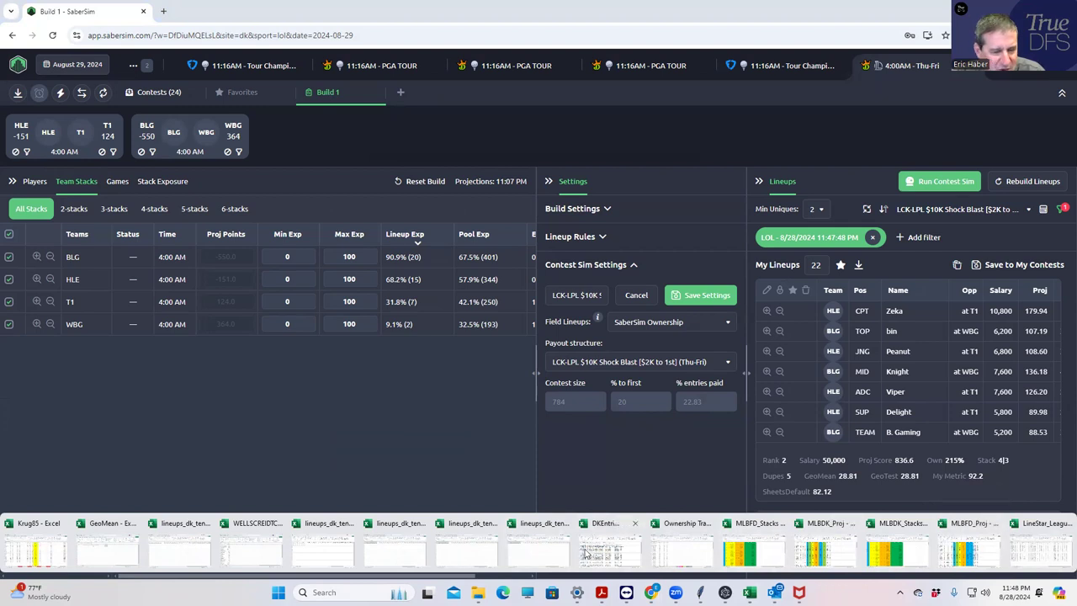
Set Number of Dupes in E2 to 0.1, dropping the GeoMean to 0.224361
left_click(92, 551)
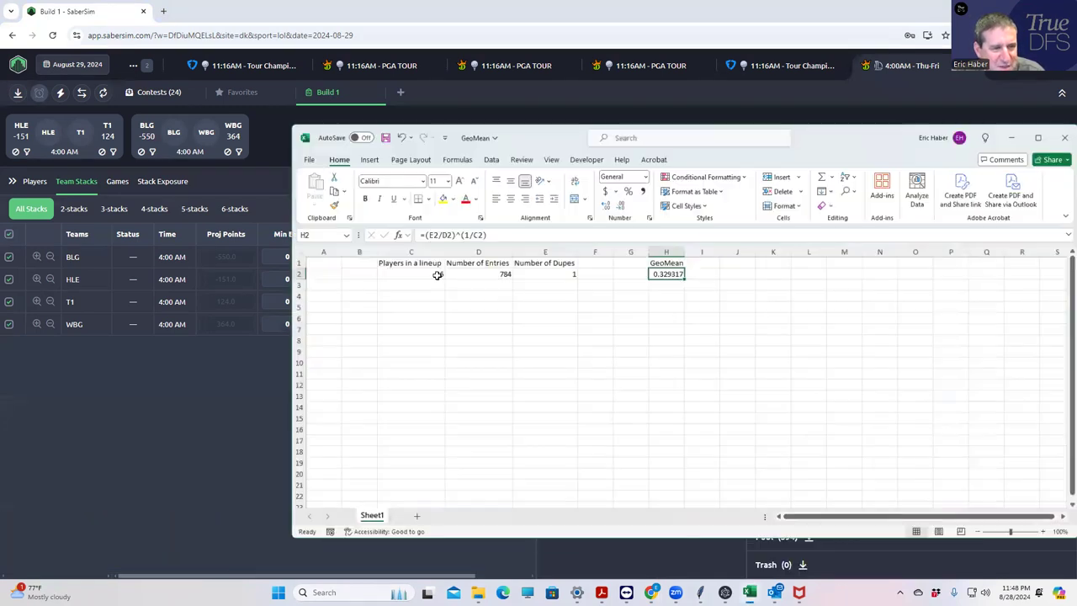
left_click(551, 272)
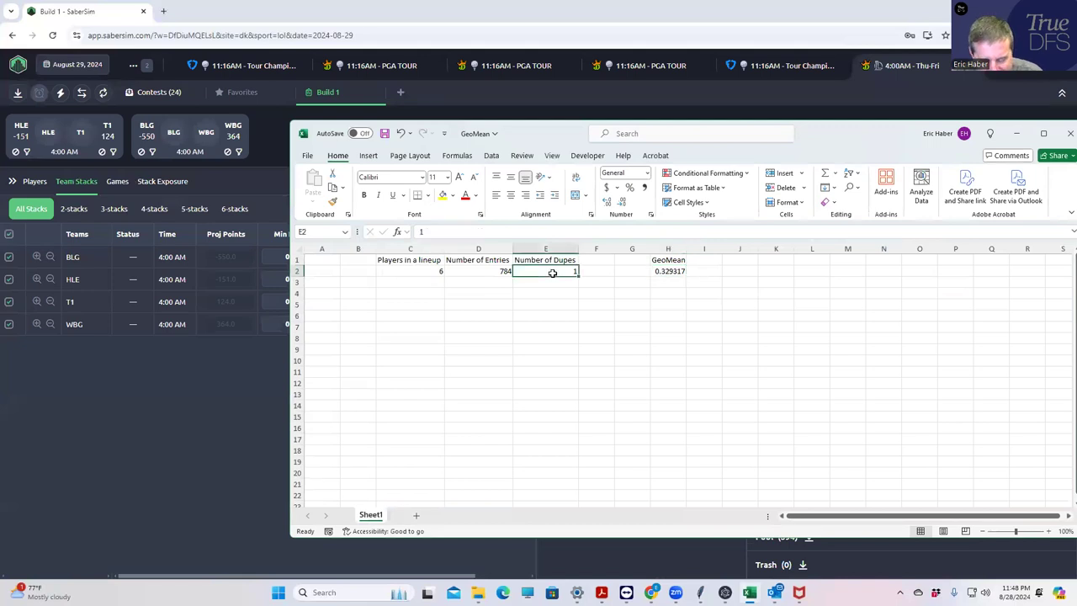
type(".1")
left_click(590, 326)
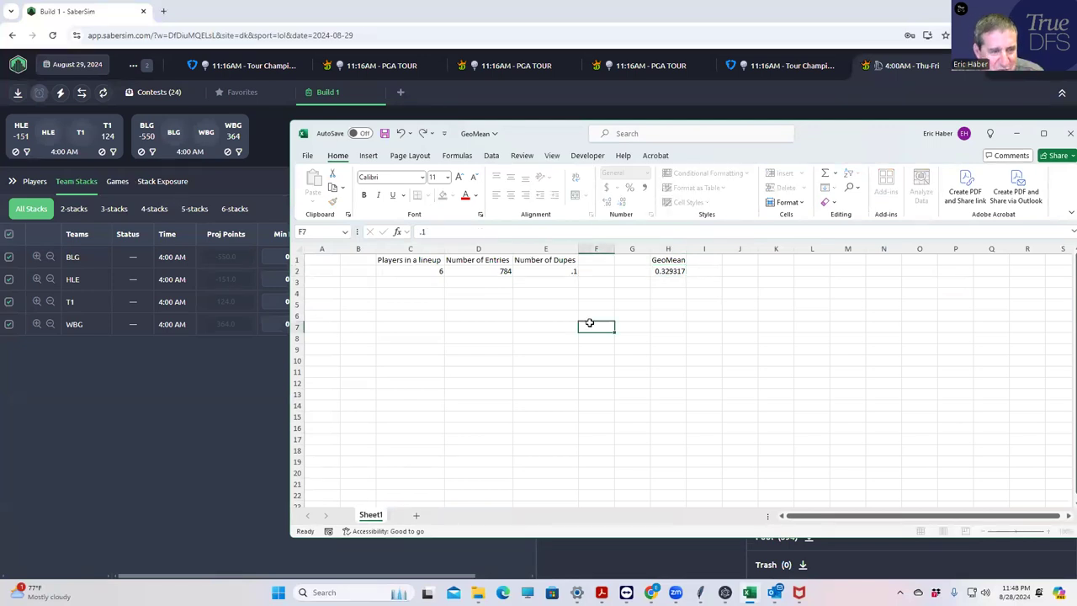
Change the GeoMean filter threshold from 32.8 to 22.4, leaving 383 lineups
left_click(1016, 135)
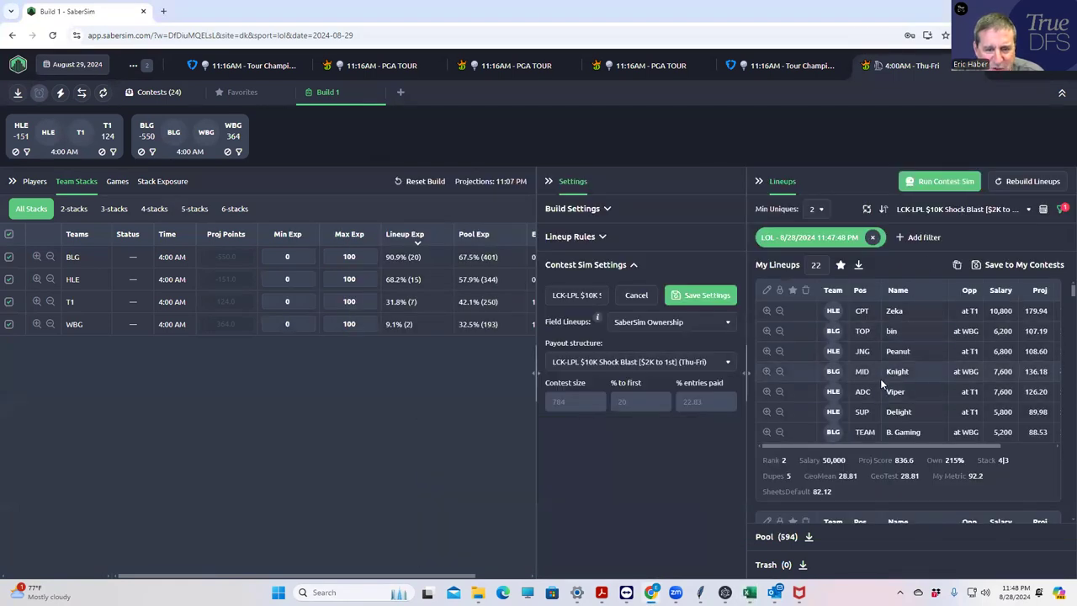
scroll(883, 379, "down", 3)
scroll(900, 416, "down", 2)
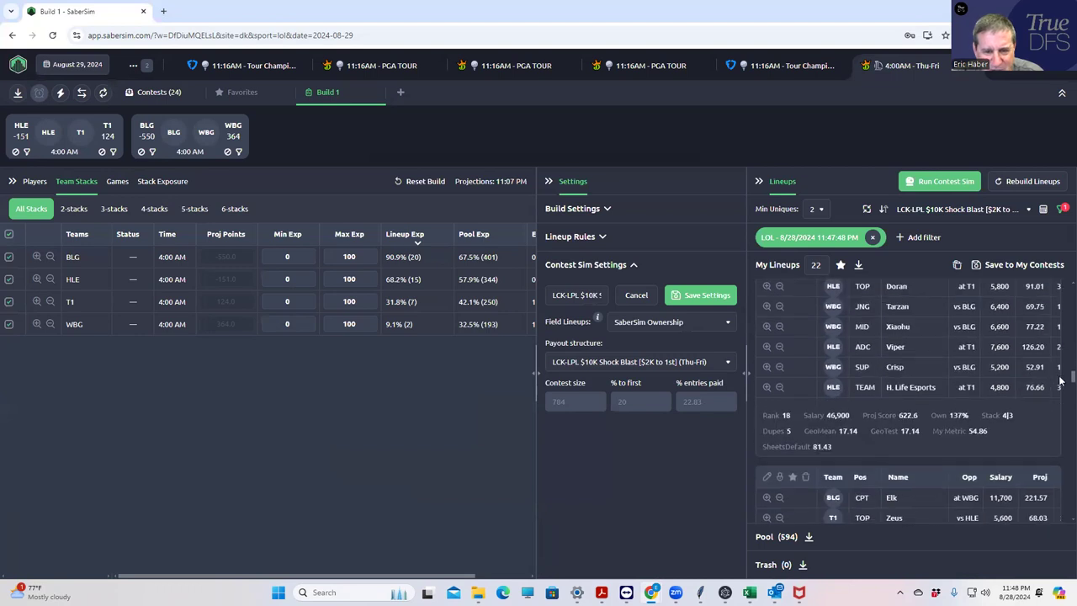
scroll(1058, 380, "up", 1)
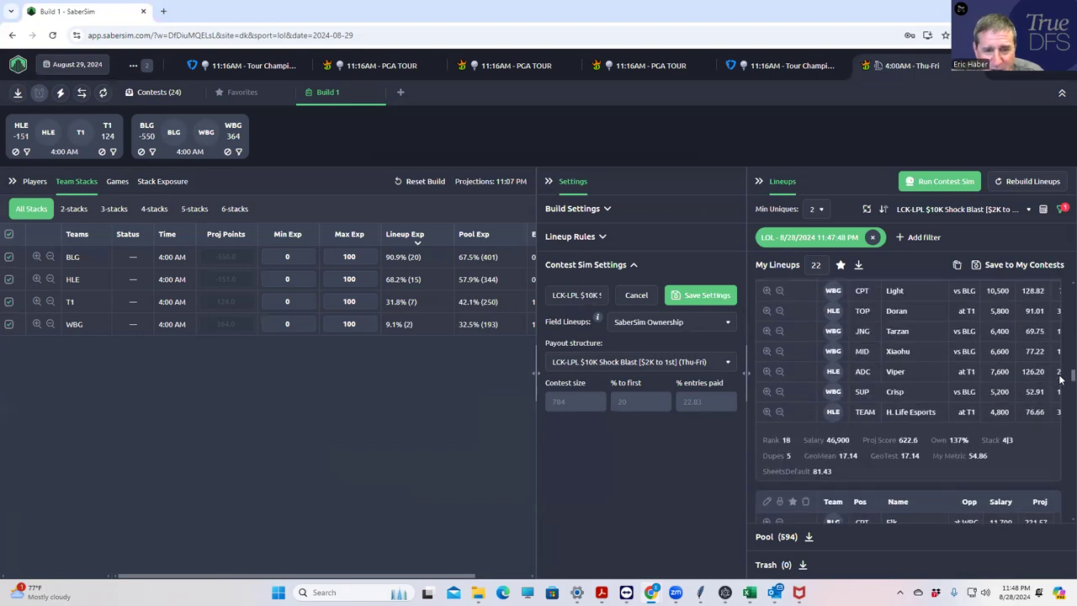
scroll(1059, 380, "up", 5)
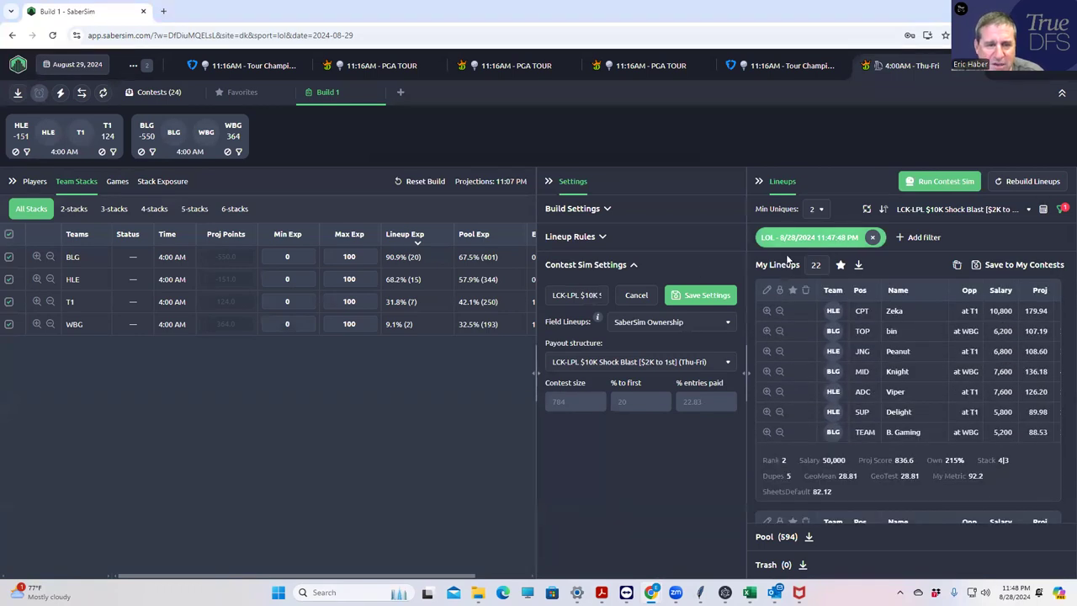
left_click(852, 244)
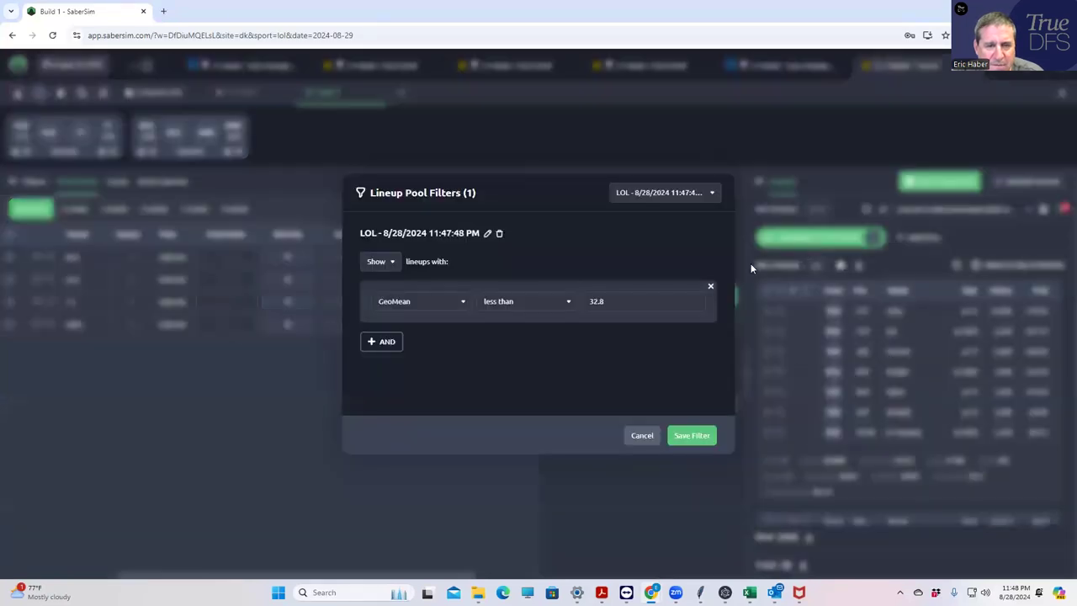
double_click(621, 301)
type("22")
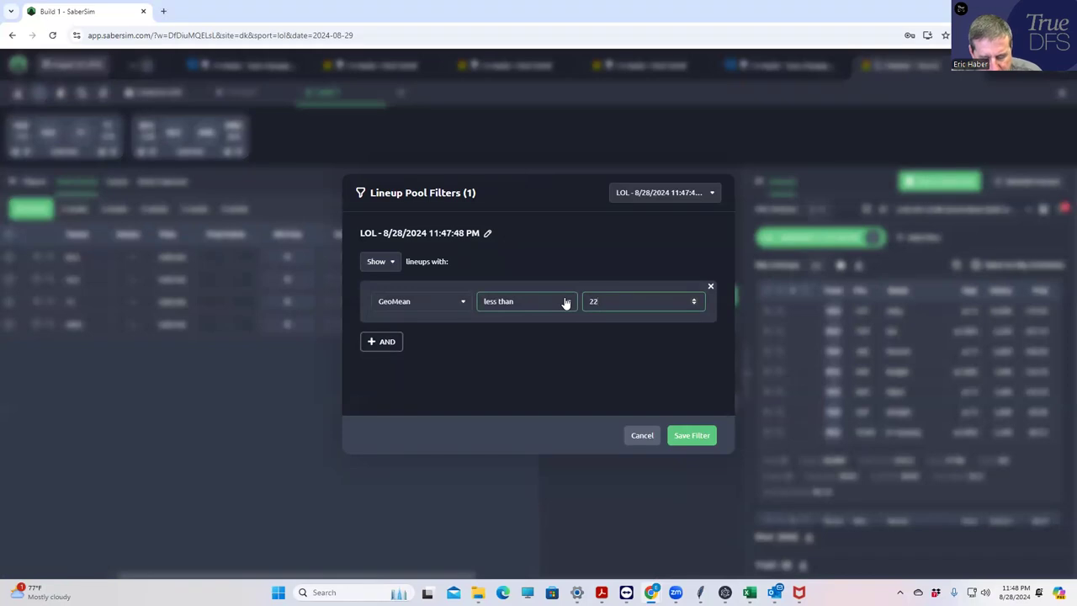
type(".4")
left_click(624, 386)
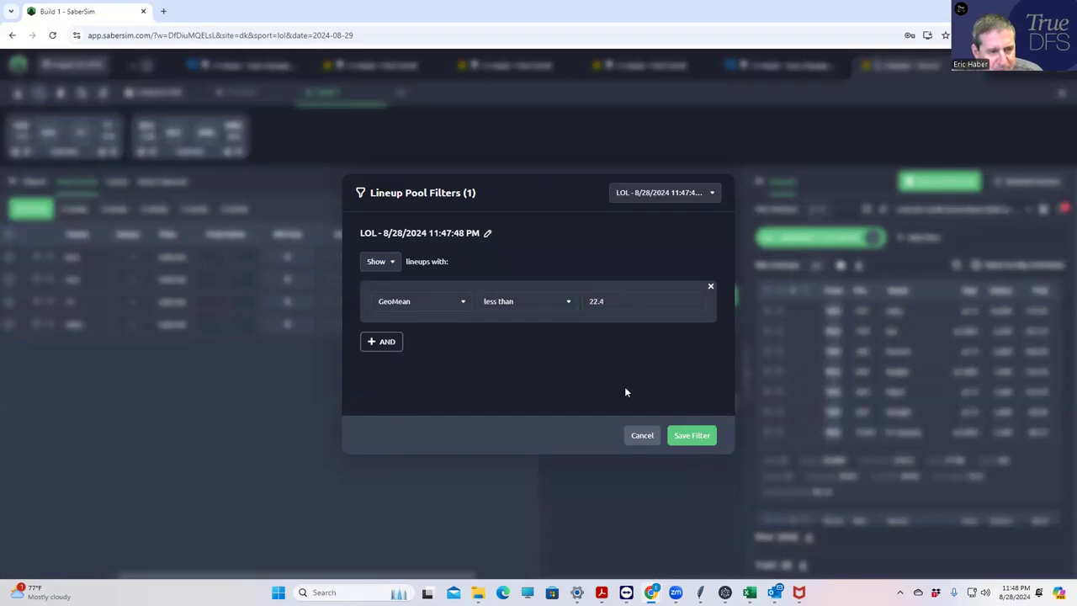
left_click(704, 438)
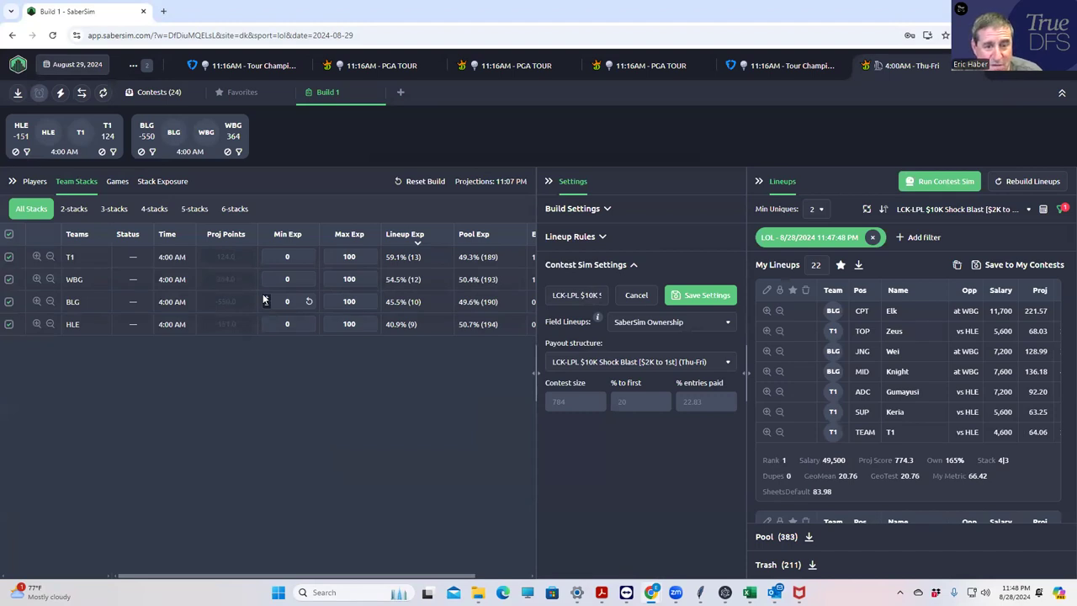
Review exposure by stack type, then filter the player list to CPT (4) captain players
left_click(165, 184)
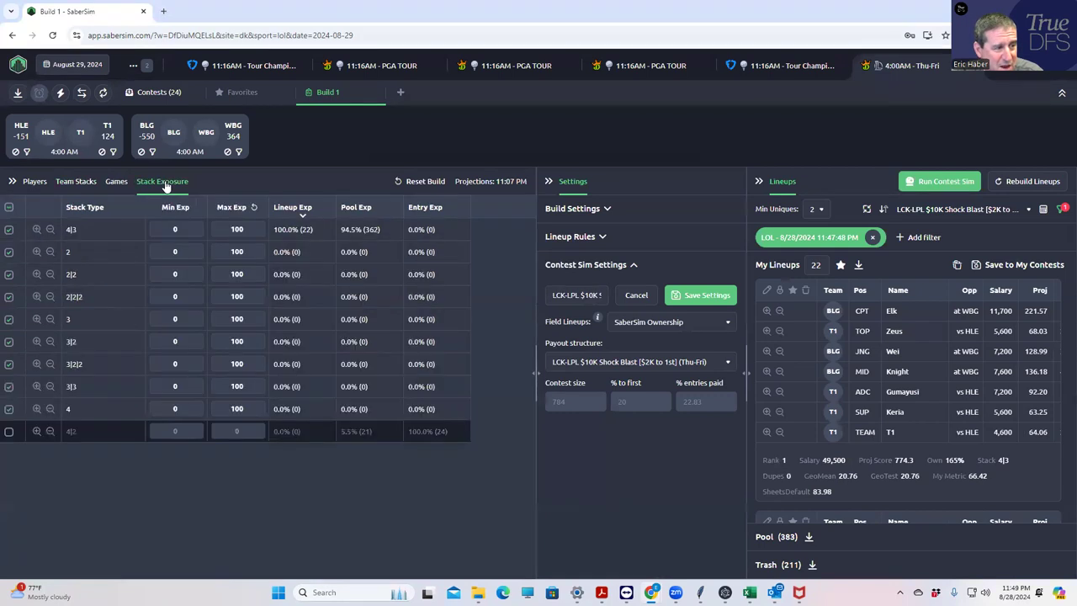
left_click(34, 183)
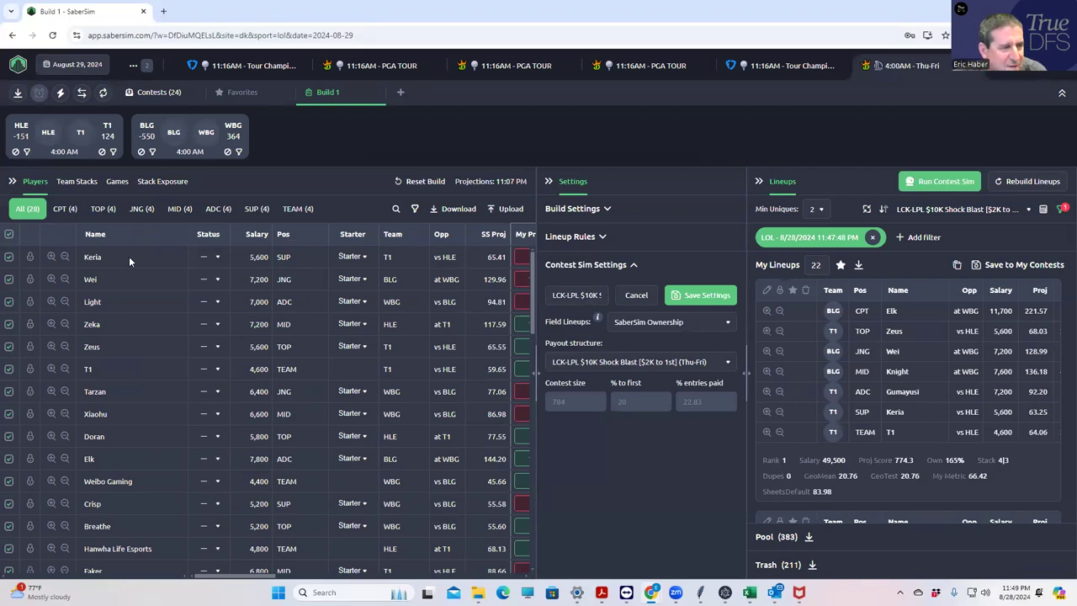
left_click(72, 210)
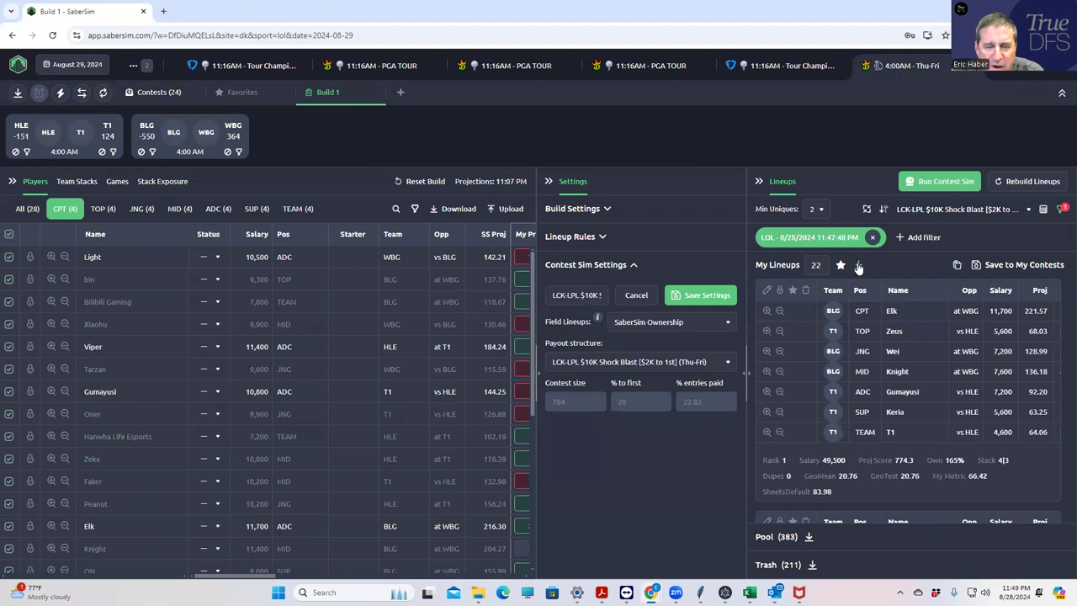
left_click(974, 265)
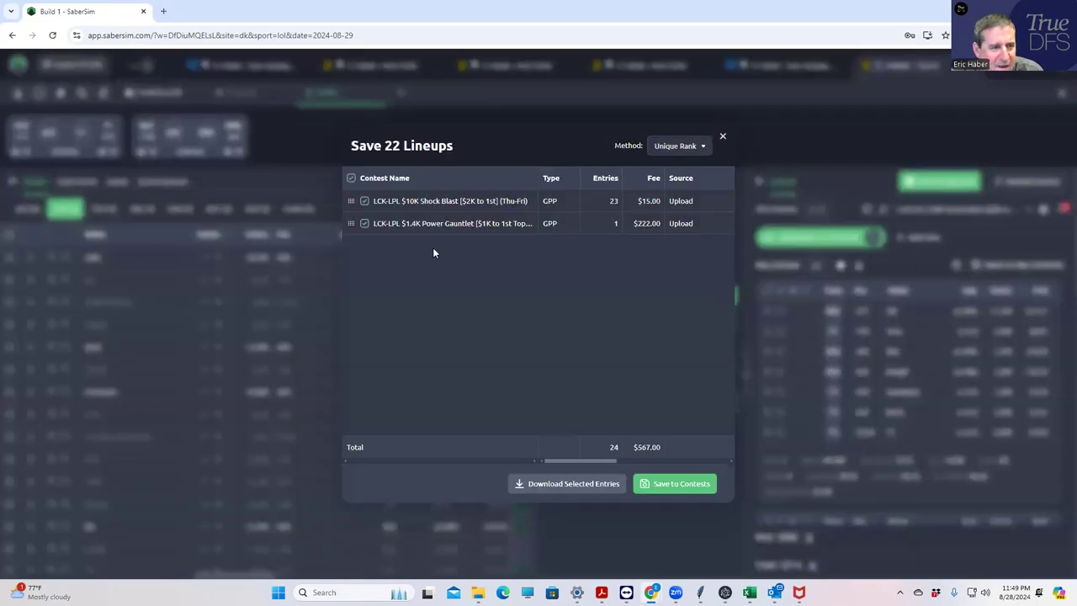
left_click(366, 224)
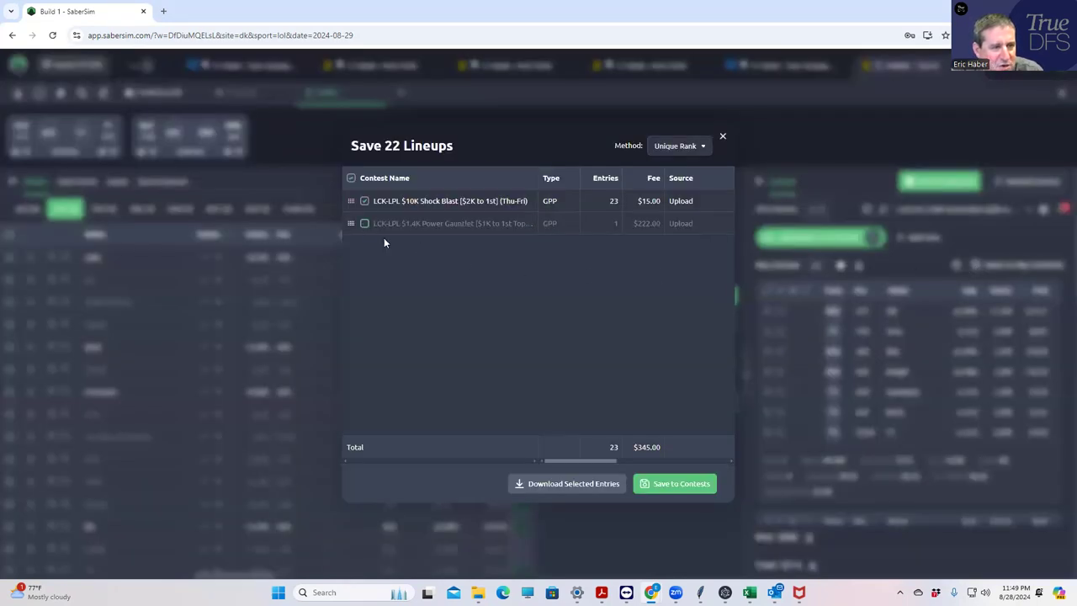
left_click(661, 484)
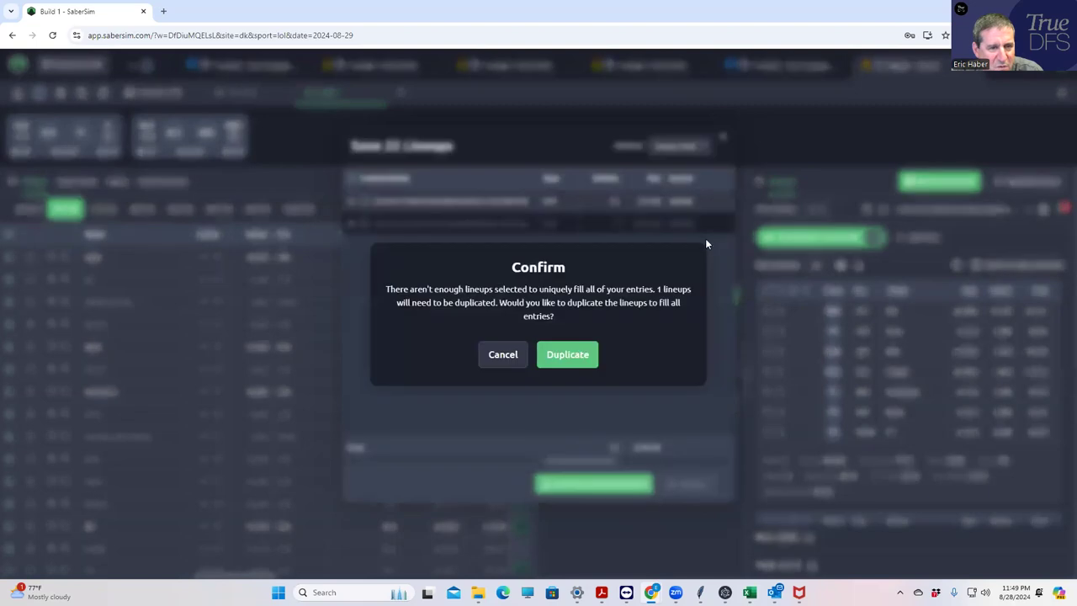
left_click(499, 354)
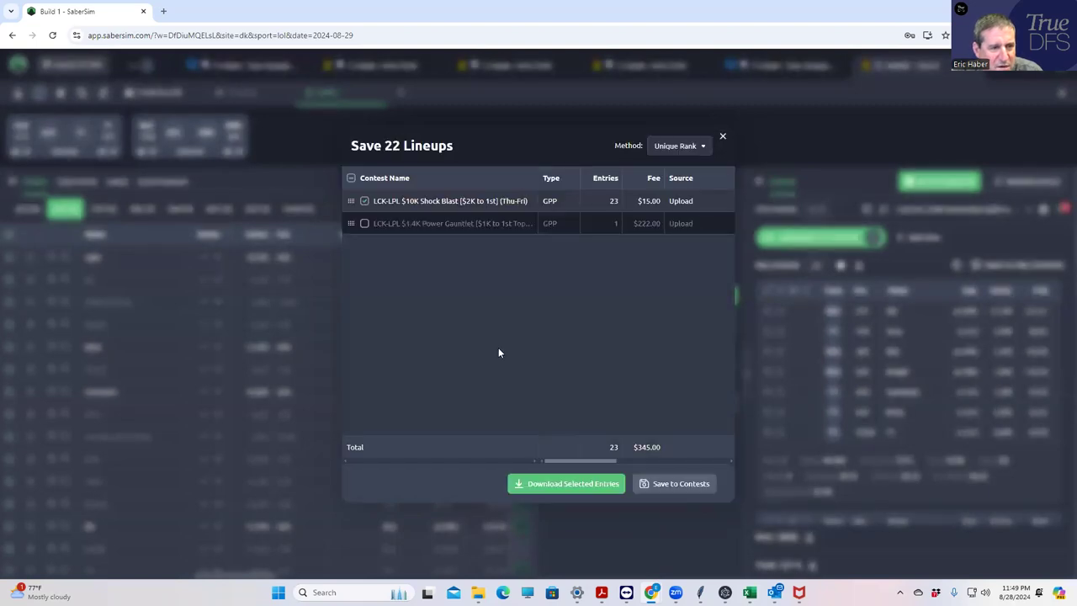
Raise the My Lineups count from 22 to 23 lineups
left_click(722, 136)
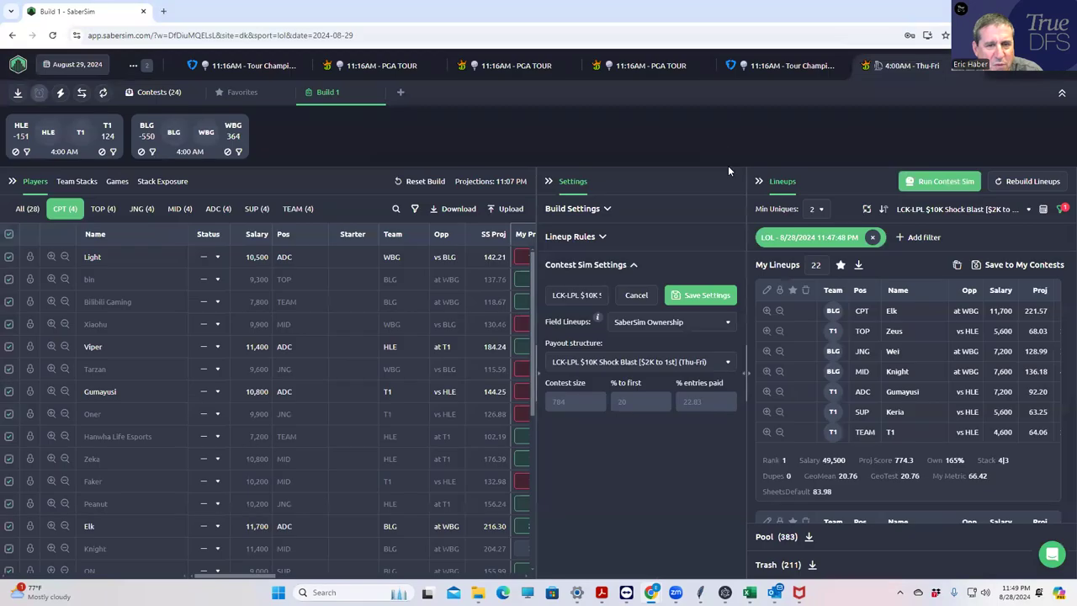
left_click(806, 264)
key("BackSpace")
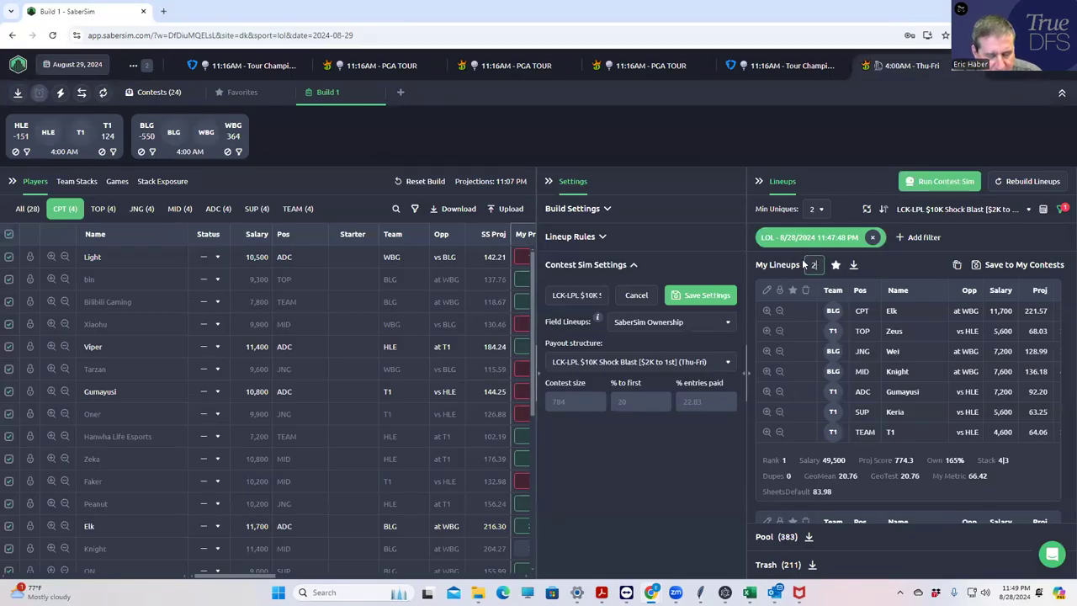
type("3")
left_click(923, 265)
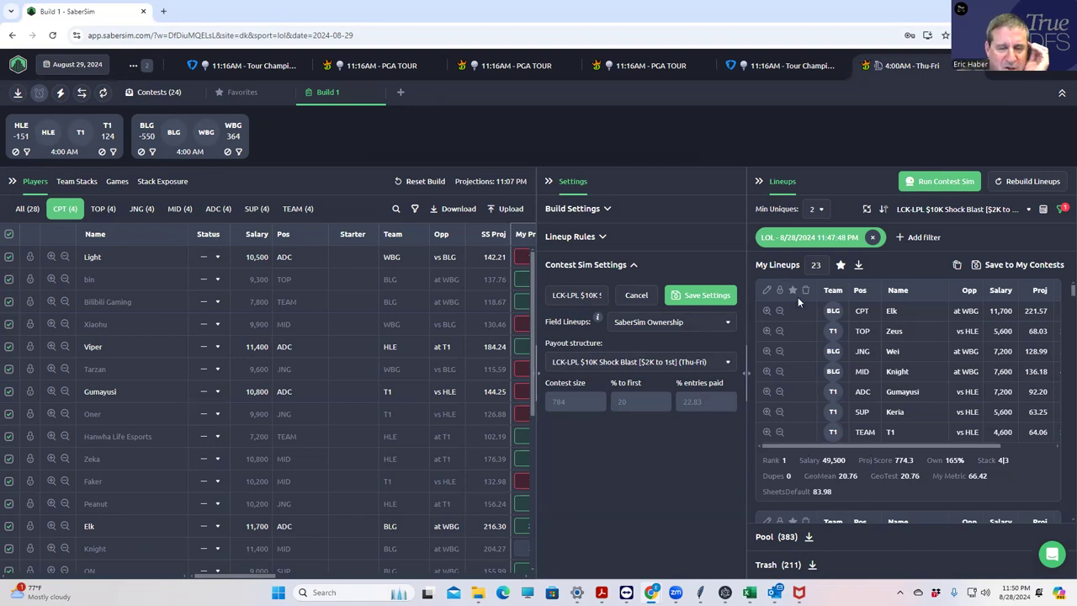
Save the 23 lineups to the LCK-LPL $10K Shock Blast contest and view team stacks
left_click(982, 268)
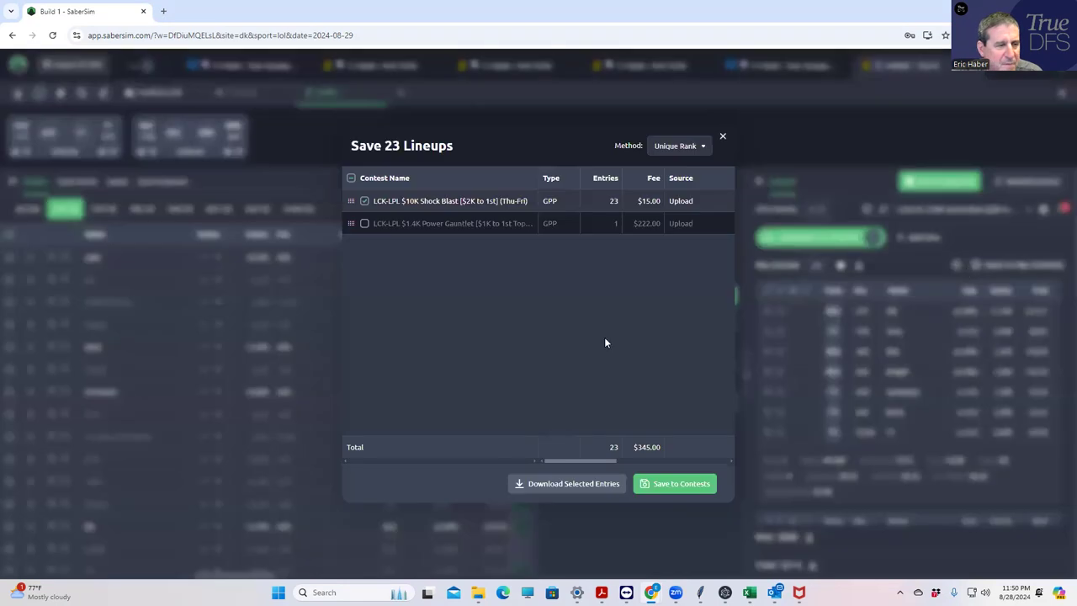
left_click(672, 484)
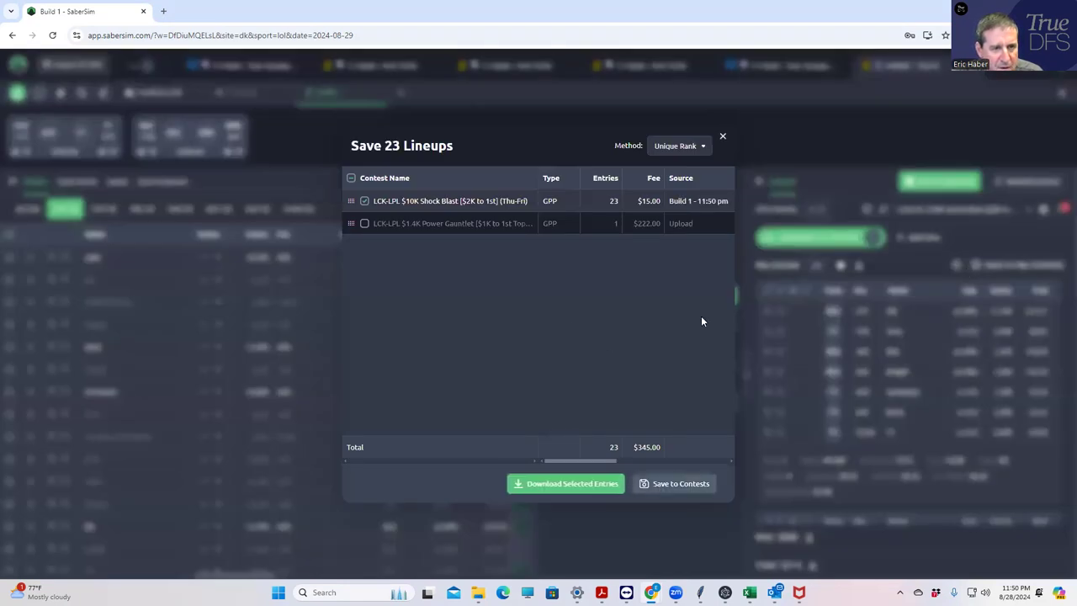
left_click(722, 136)
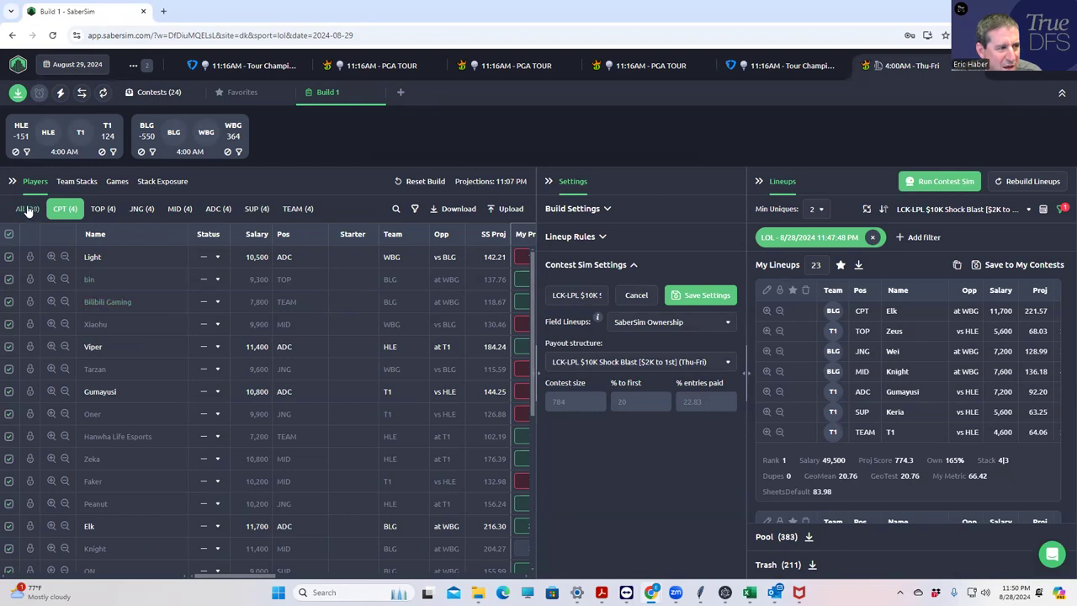
left_click(75, 184)
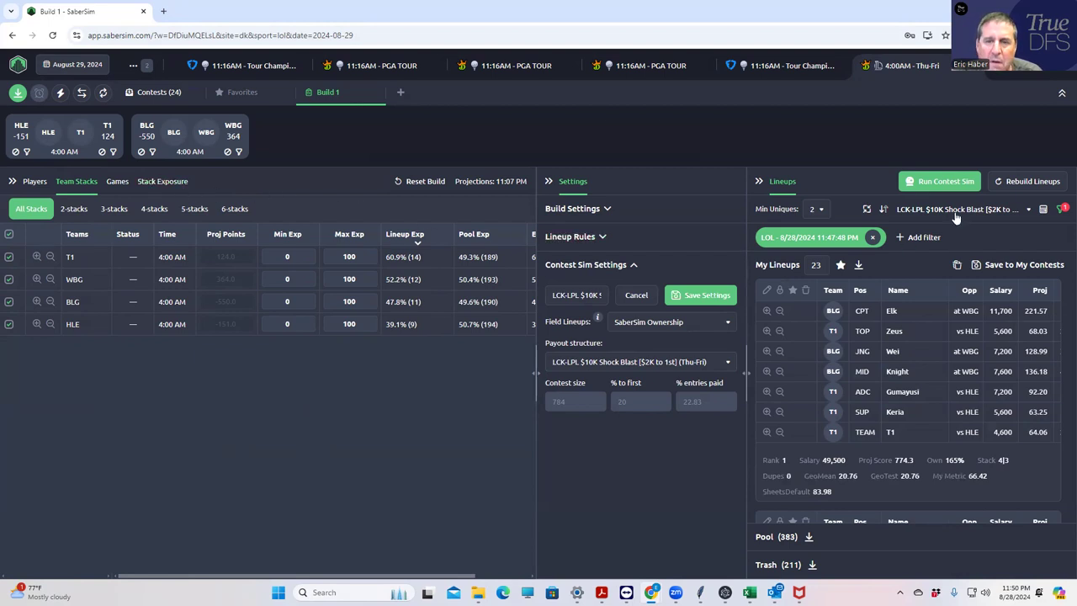
Sort lineups by Gauntlet RAROI and remove the GeoMean filter, restoring 594 lineups
left_click(923, 215)
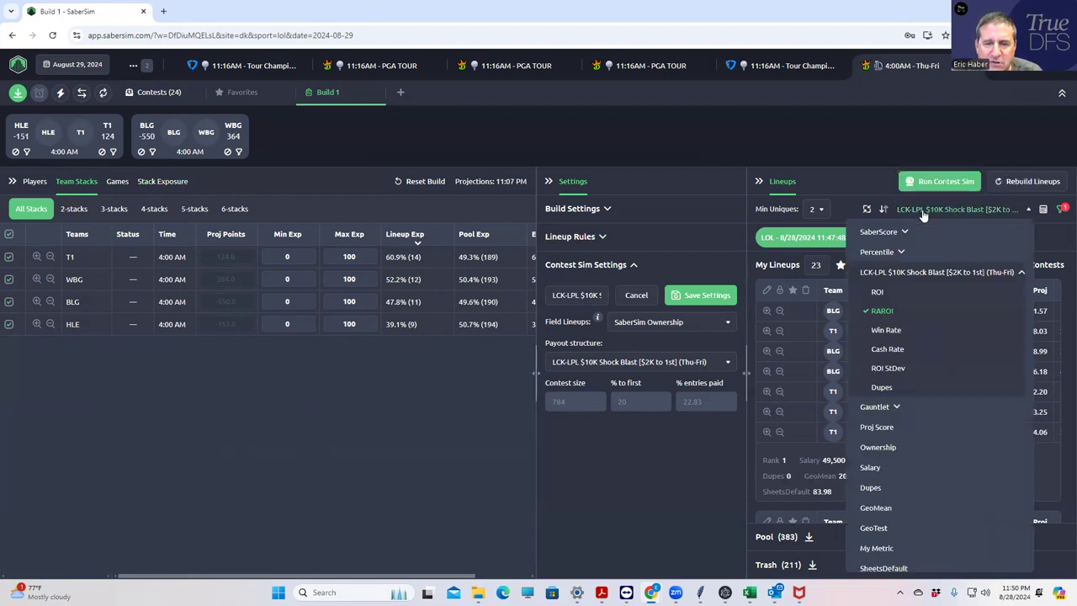
left_click(885, 407)
left_click(883, 444)
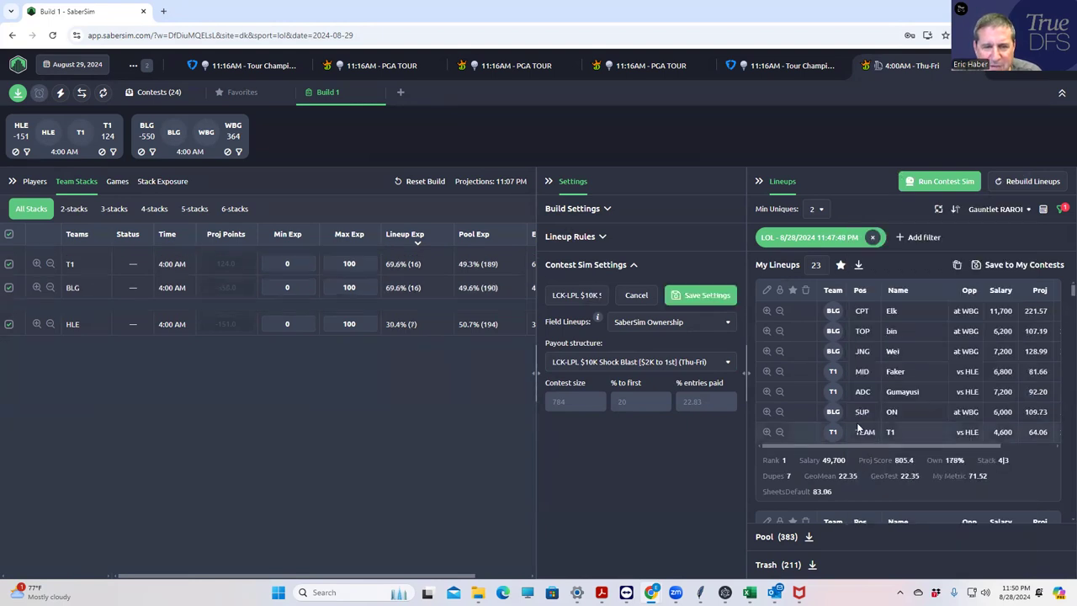
left_click(874, 238)
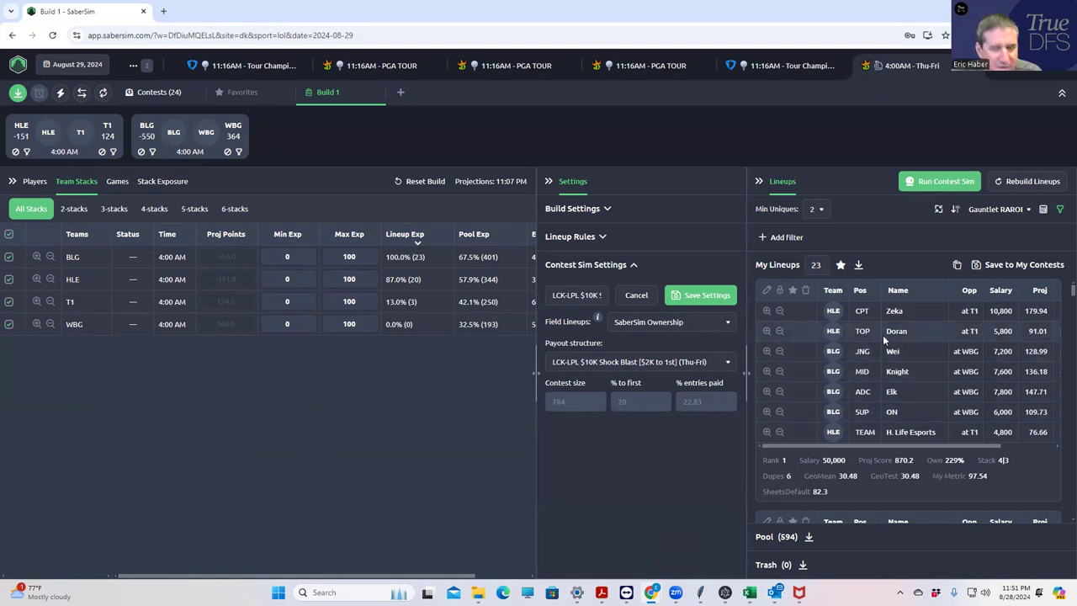
Save the top lineup to the LCK-LPL $1.4K Power Gauntlet contest, excluding Shock Blast
left_click(978, 266)
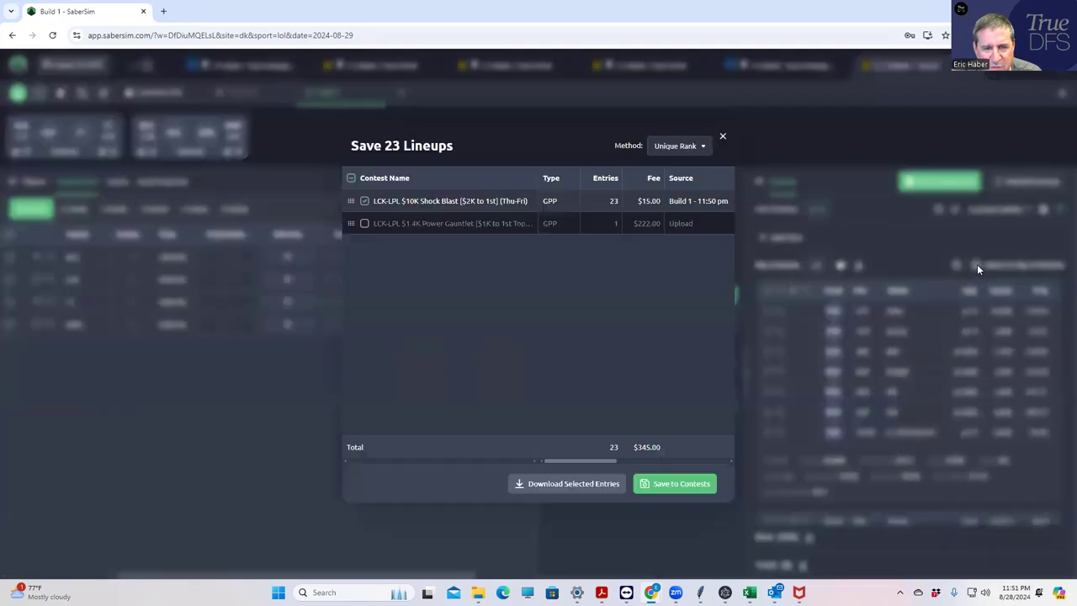
left_click(363, 202)
left_click(364, 224)
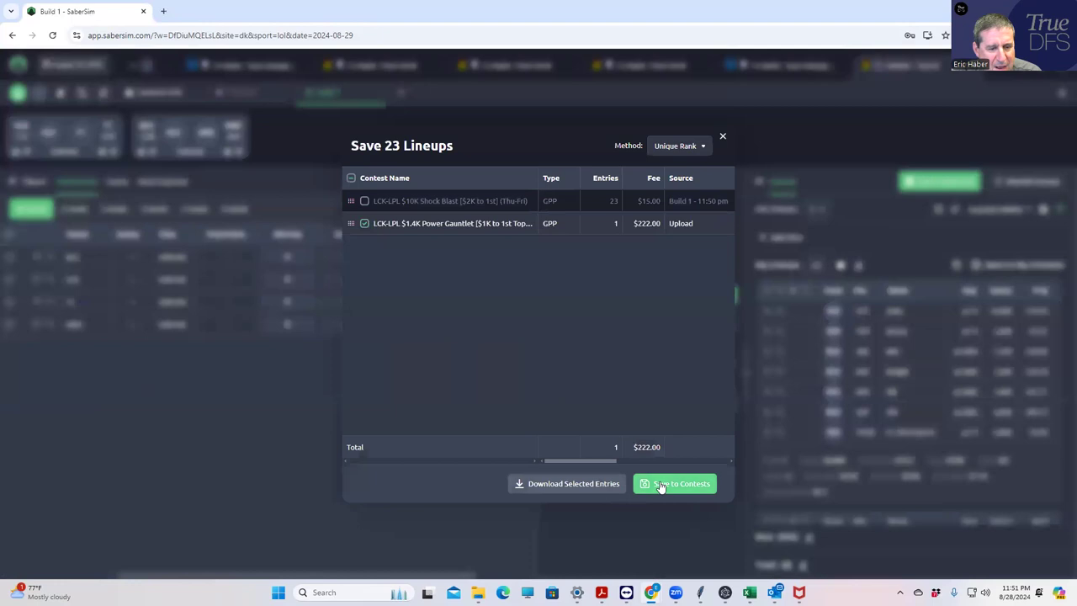
left_click(721, 135)
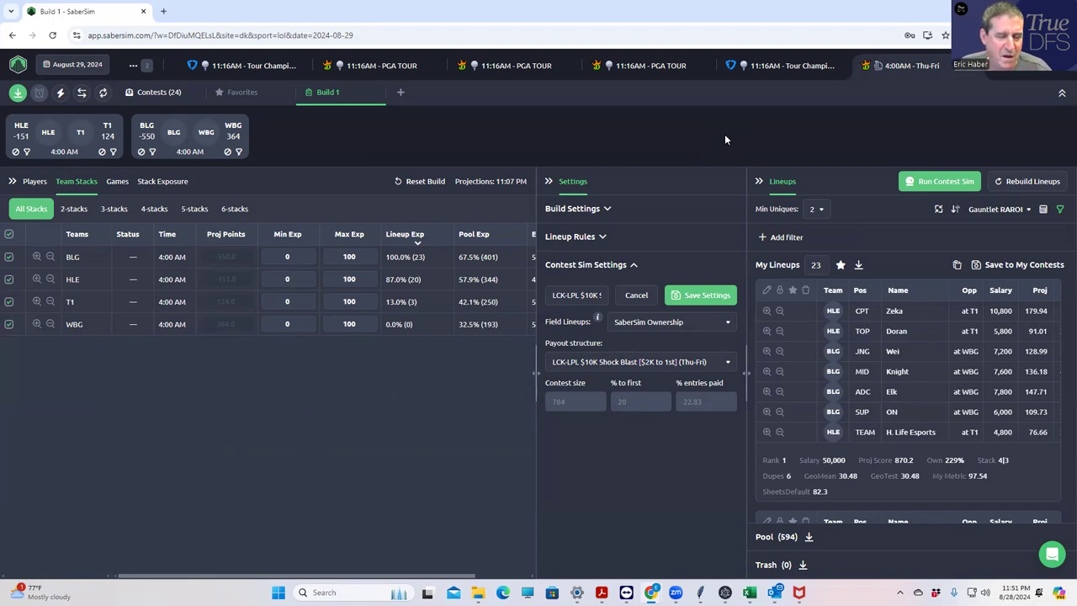
Limit team stack exposures to 4-stacks, showing HLE at 52.2% and BLG at 47.8%
left_click(156, 210)
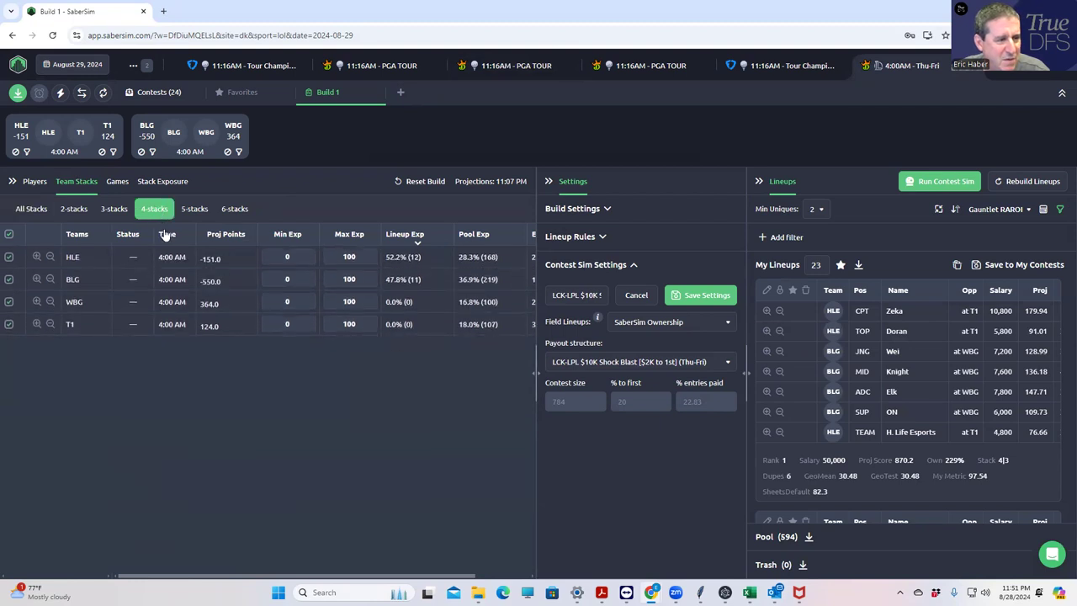